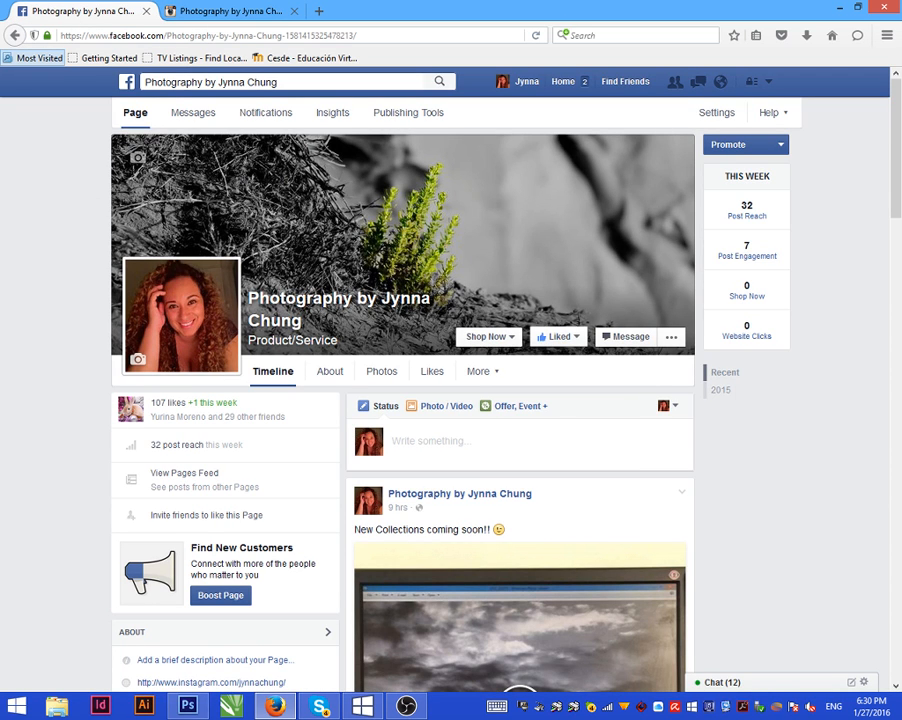
Step: Switch to Photoshop and open the Actions panel beside the beach photo
left_click(272, 712)
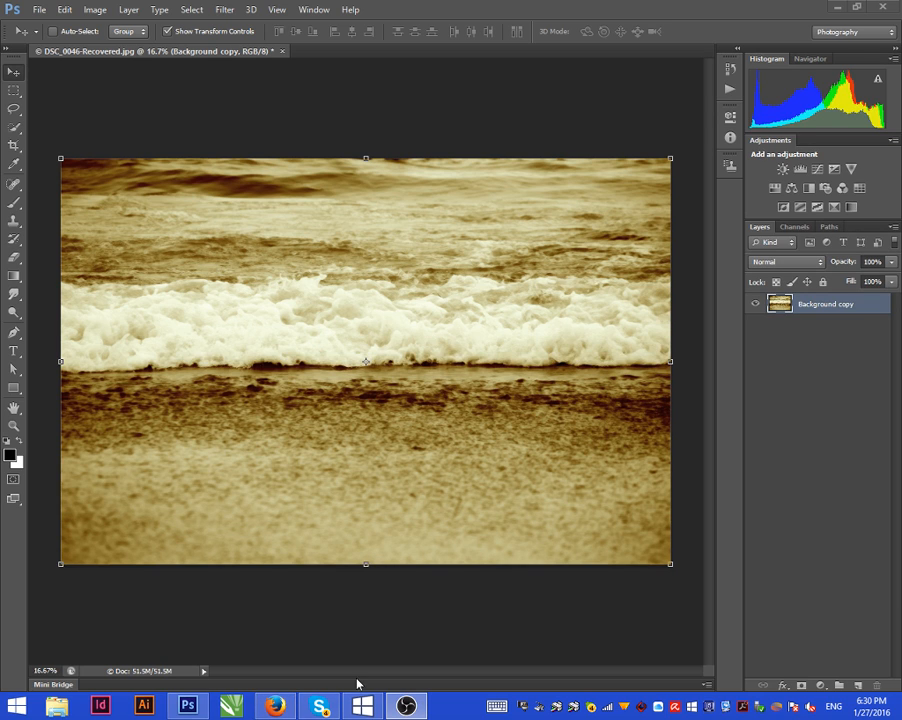
left_click(730, 91)
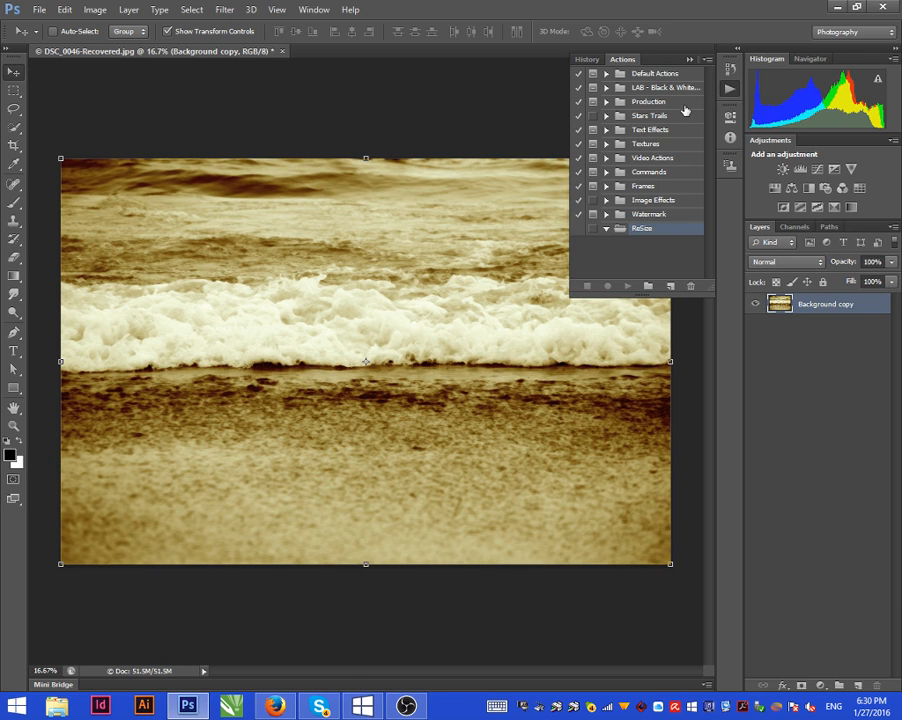
left_click(313, 11)
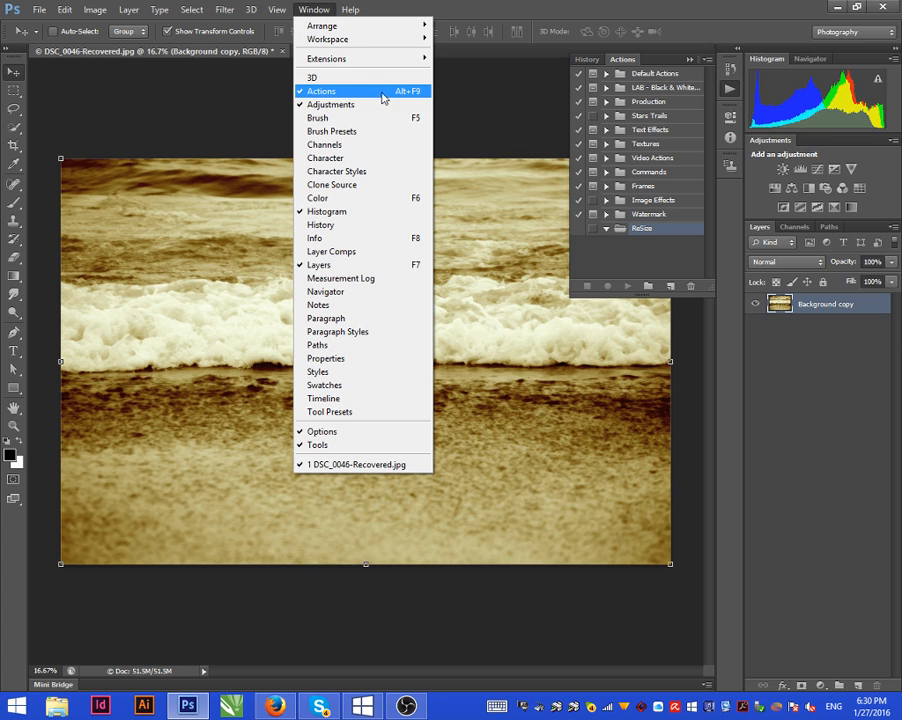
left_click(664, 270)
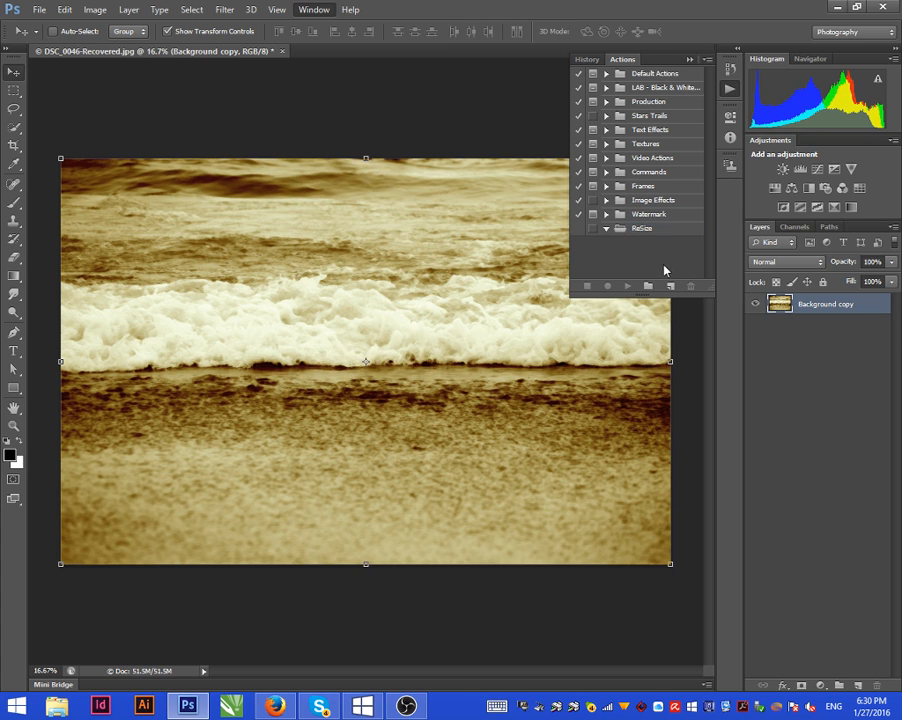
Step: Create an action set named watermark1 and start recording a new action named watermark1 in it
left_click(648, 286)
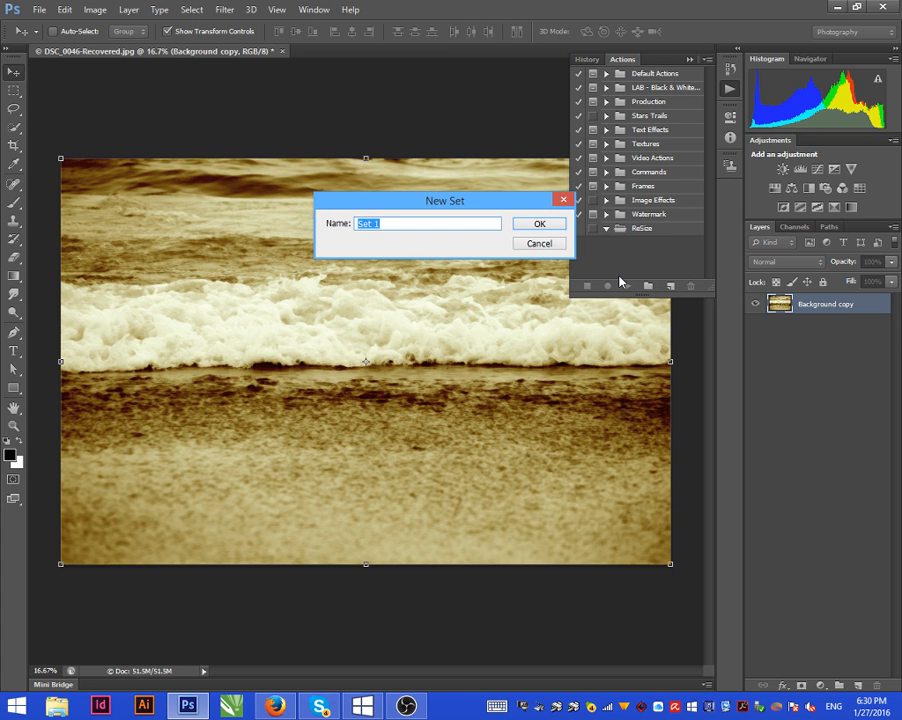
type("watermark1")
key("Return")
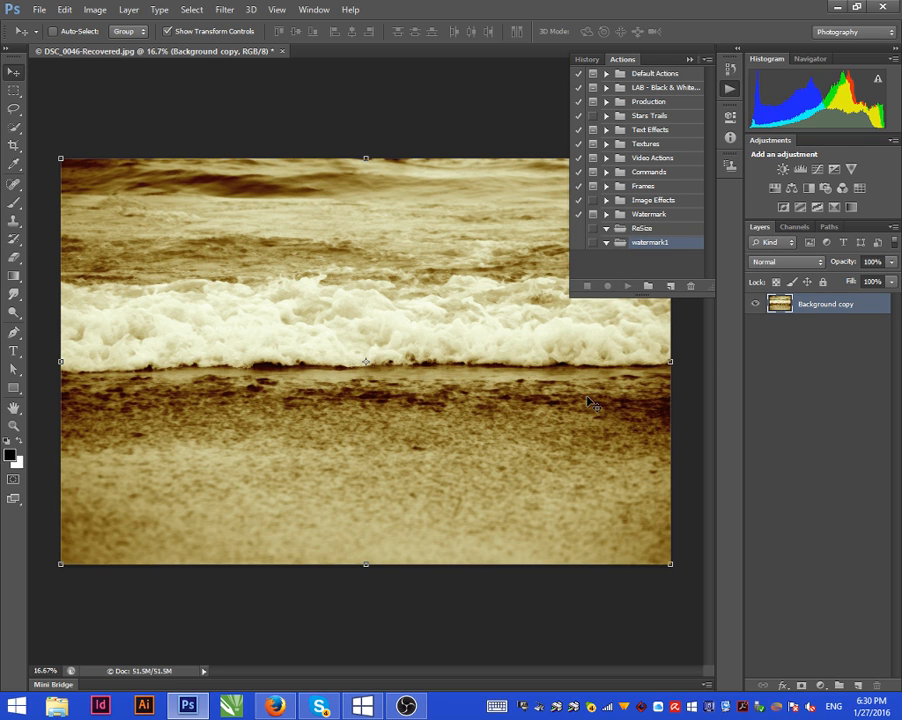
left_click(670, 287)
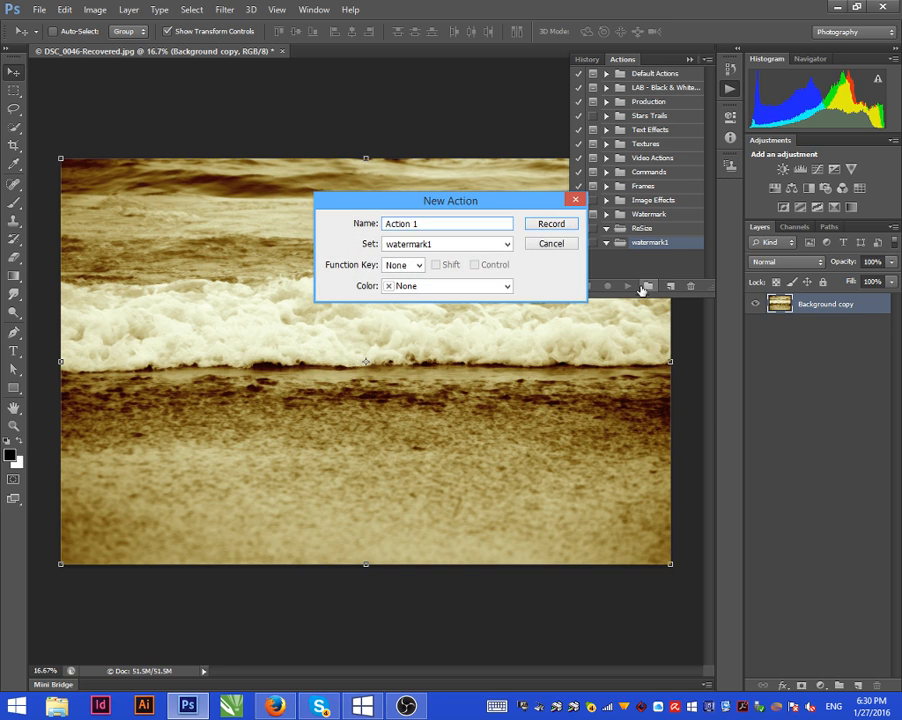
type("watermark1")
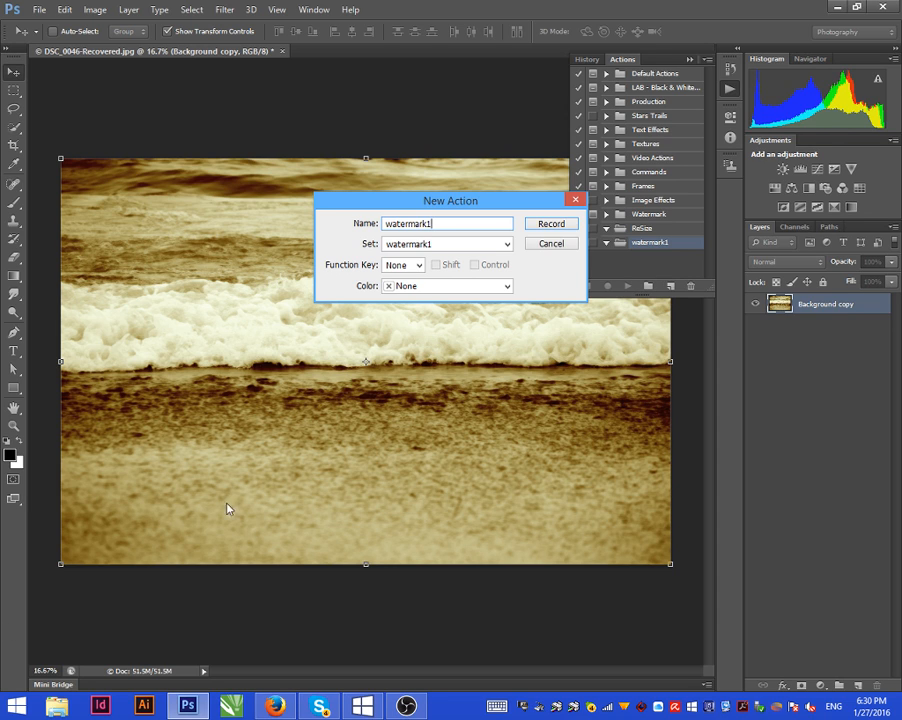
left_click(551, 224)
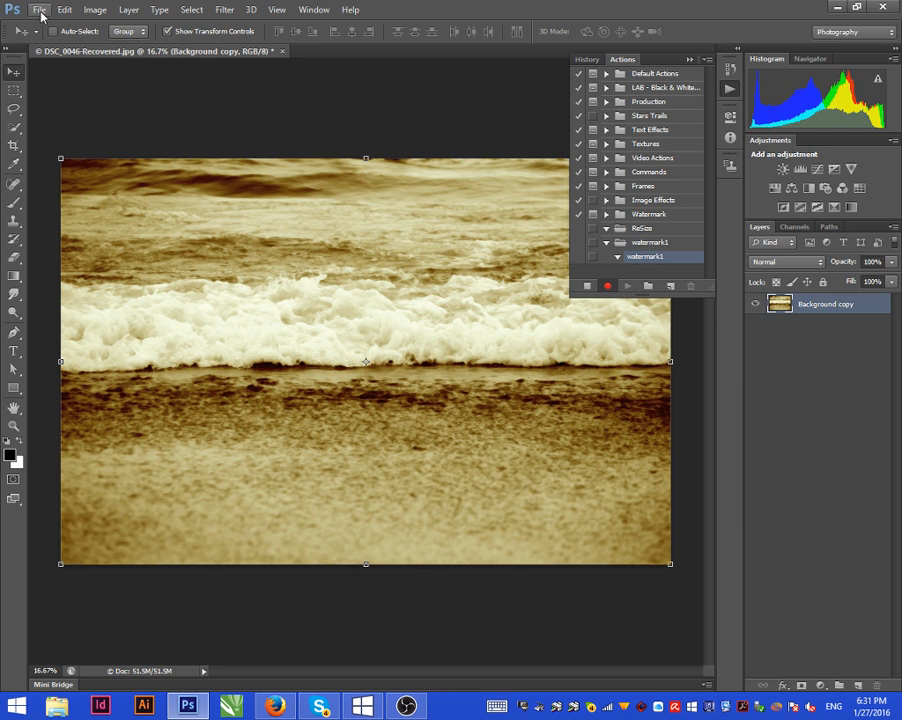
Step: Place the Watermark file from USB DISK (H:) onto the beach photo
left_click(40, 10)
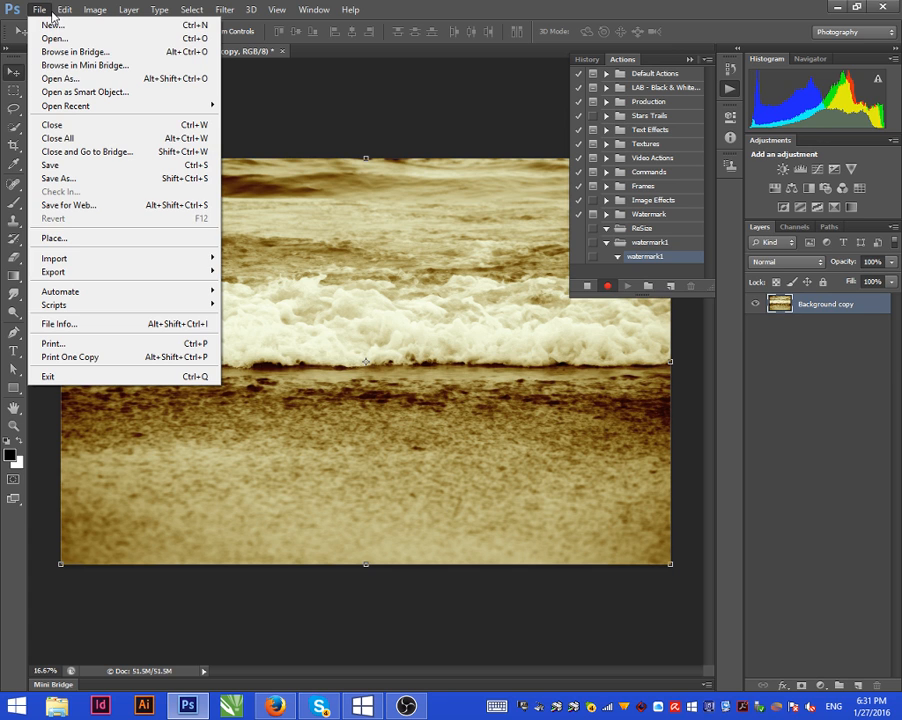
left_click(136, 240)
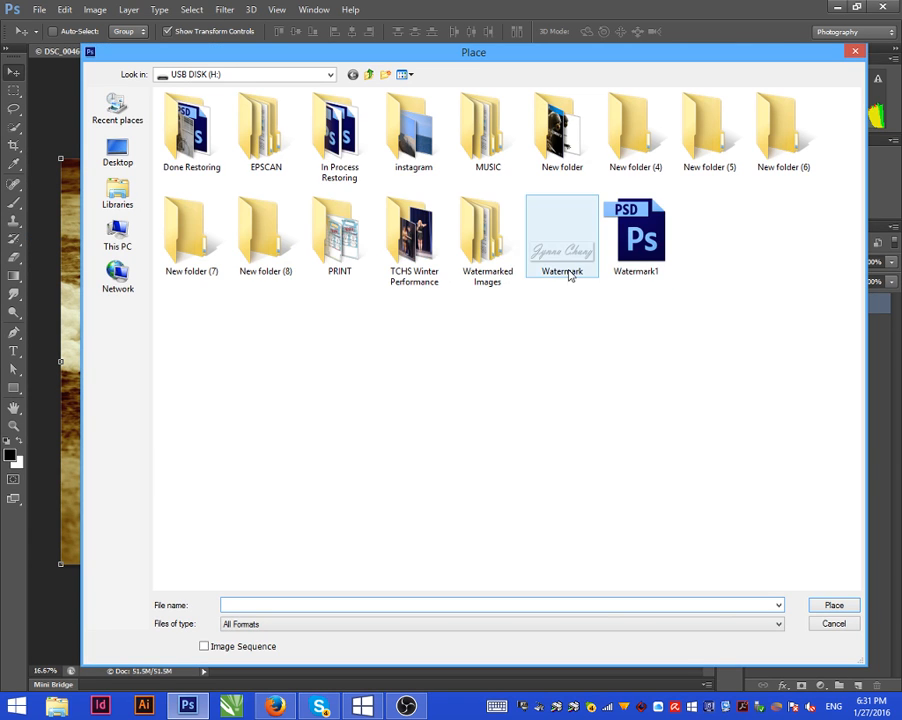
left_click(567, 270)
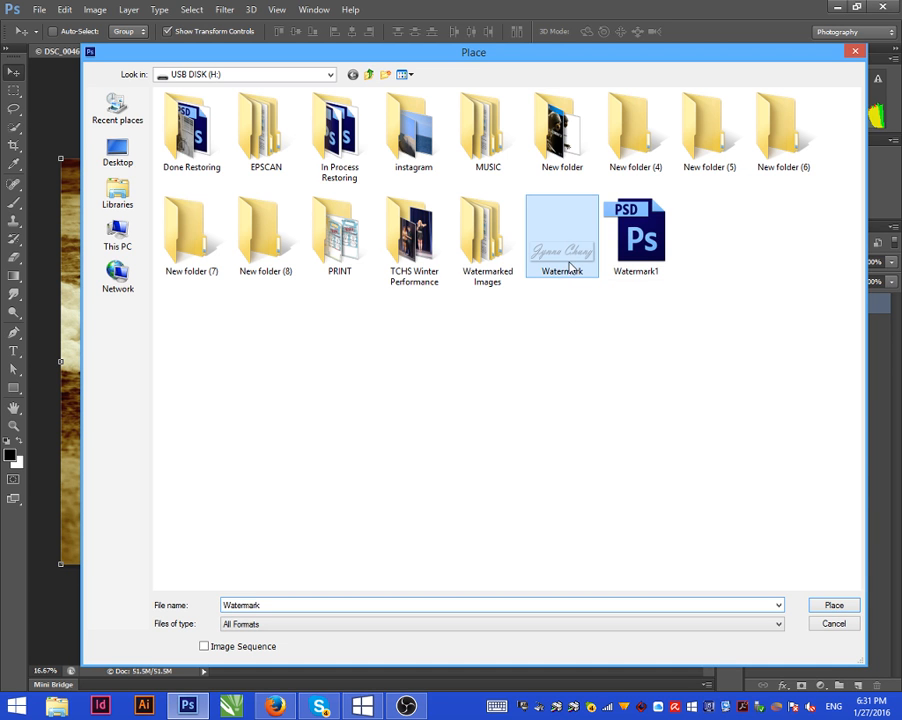
left_click(833, 607)
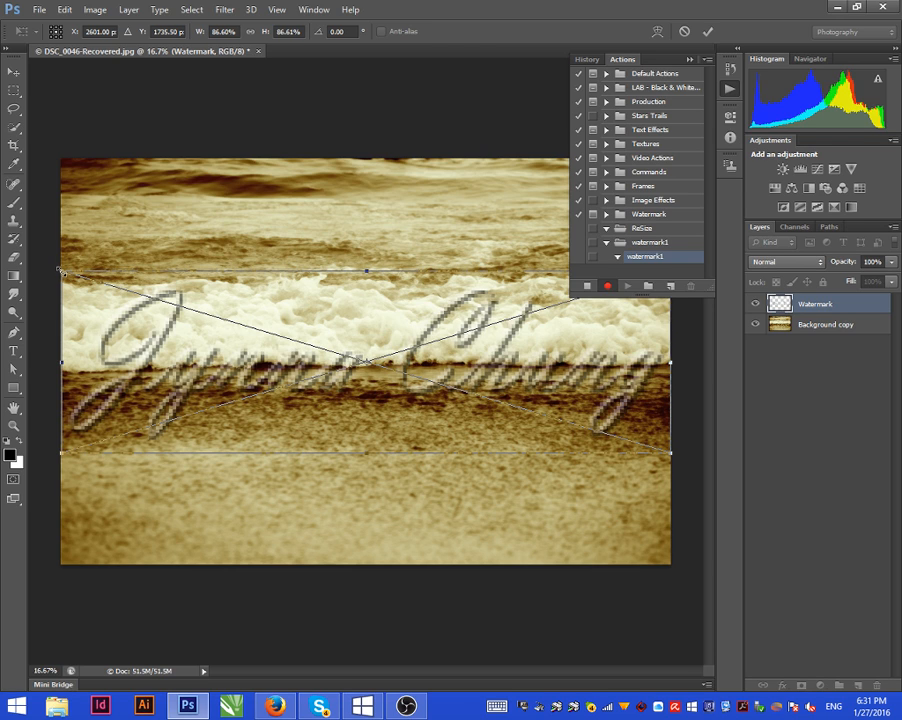
Step: Scale the placed watermark to about 9.37% width and 6.89% height, positioned just inside the photo's lower-right corner
left_click_drag(283, 365, 605, 433)
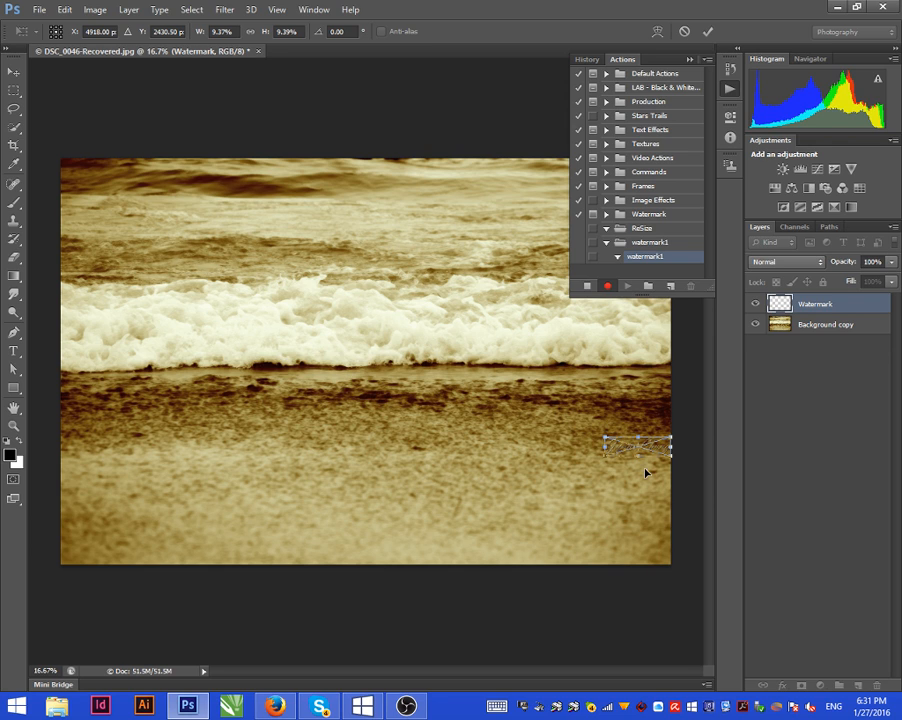
left_click_drag(660, 445, 686, 566)
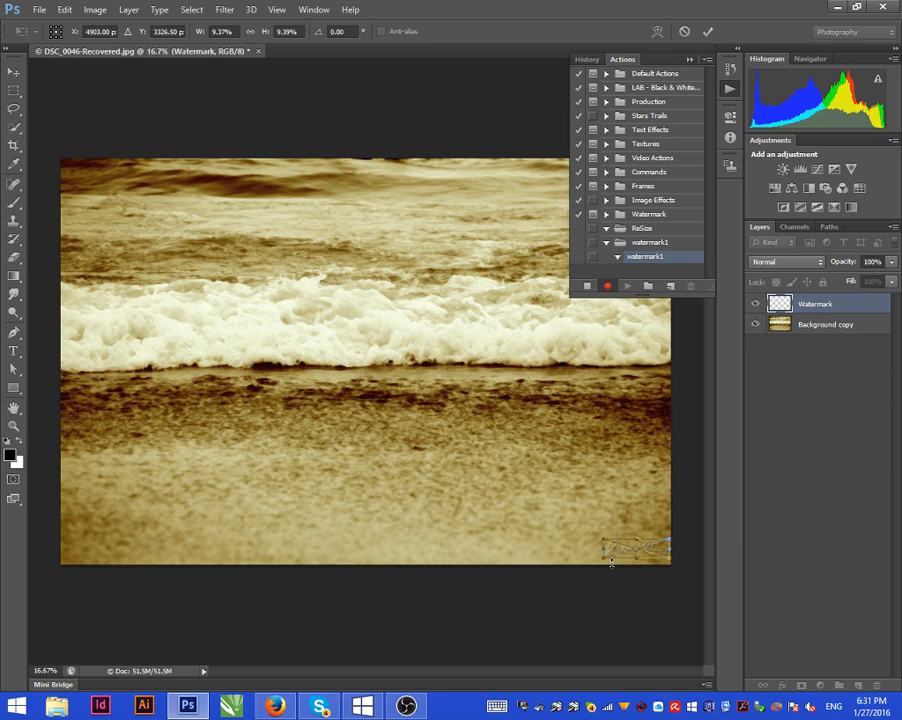
key("Left")
key("Left")
key("Left")
key("Left")
key("Left")
key("Left")
key("Left")
key("Left")
key("Left")
key("Left")
key("Left")
key("Left")
left_click_drag(662, 541, 692, 544)
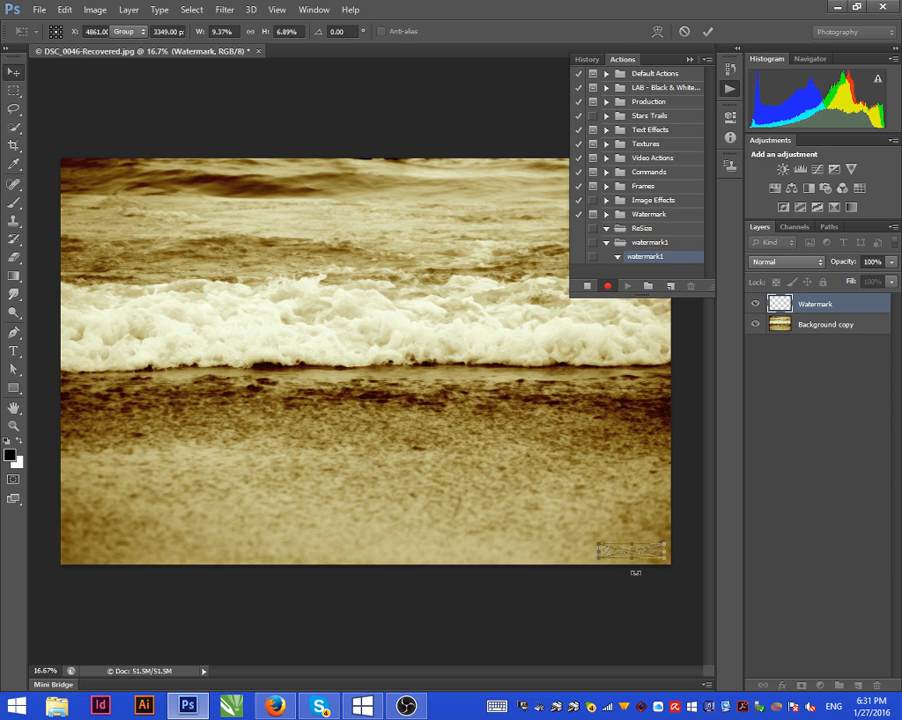
Step: Commit the watermark placement, stop recording the action, and collapse the watermark1 set
key("Return")
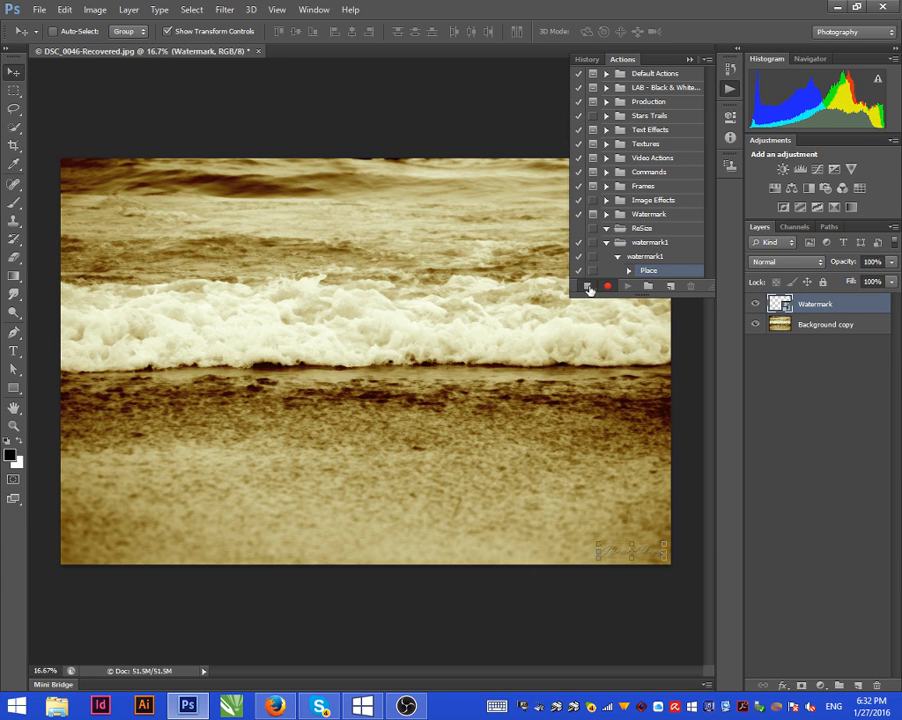
left_click(588, 289)
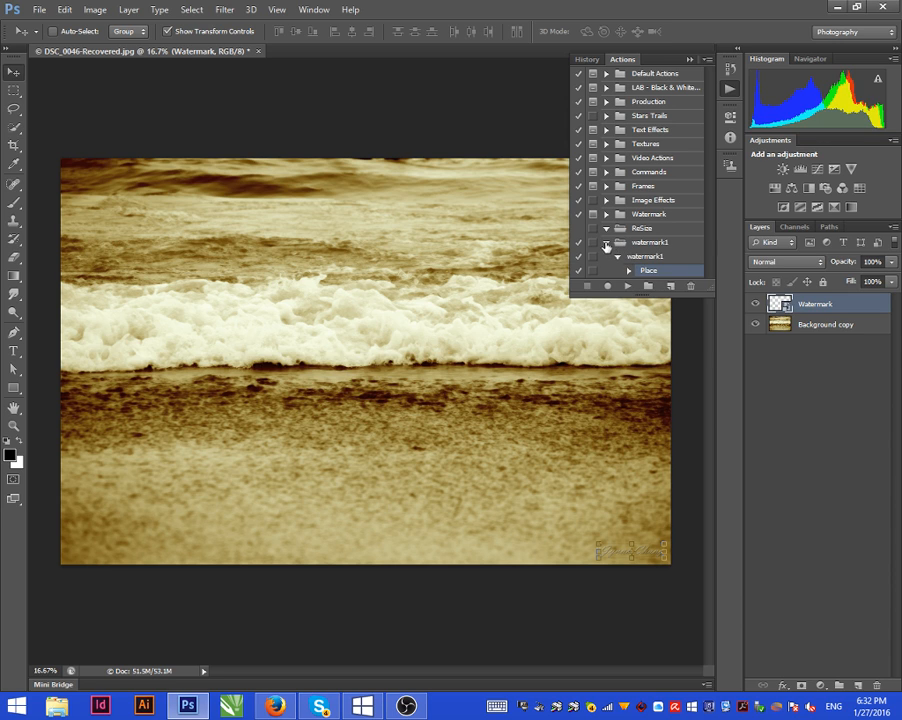
left_click(606, 243)
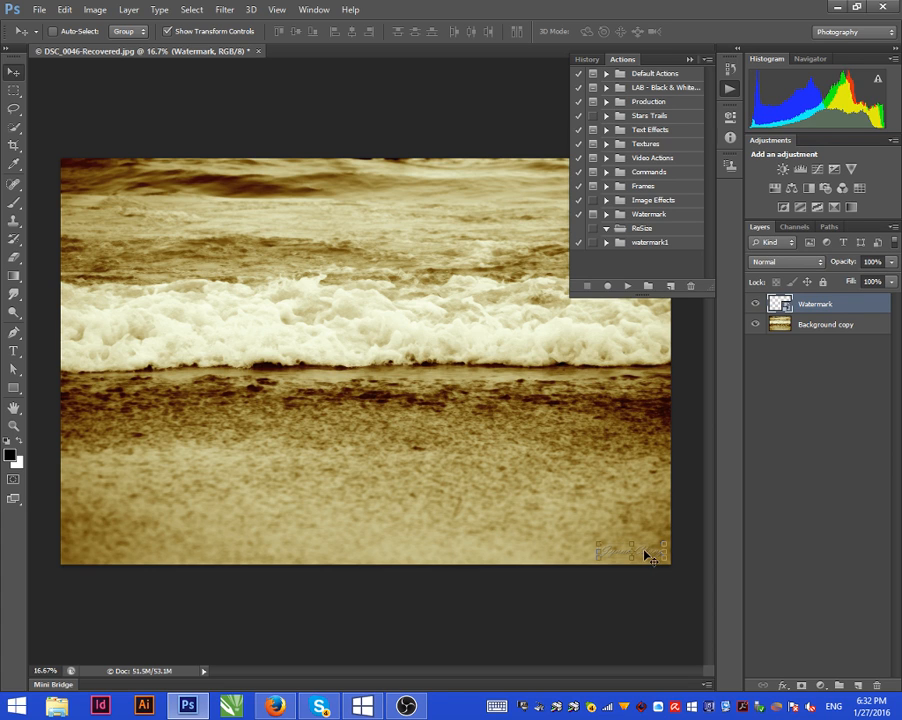
Step: Start the Image Processor script and set it to process images from a chosen folder instead of open images
left_click(40, 13)
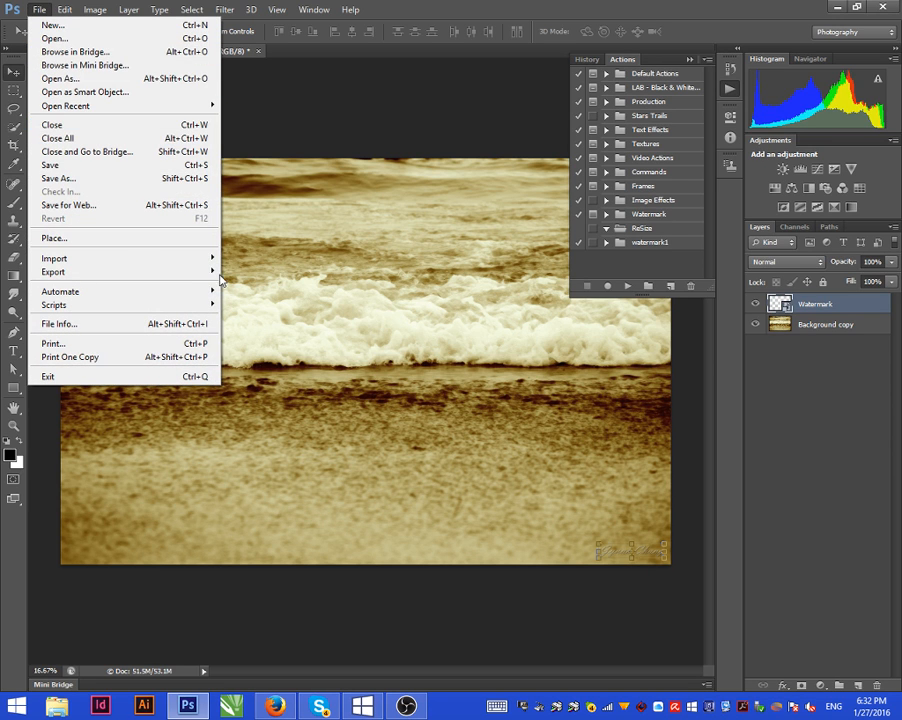
mouse_move(207, 309)
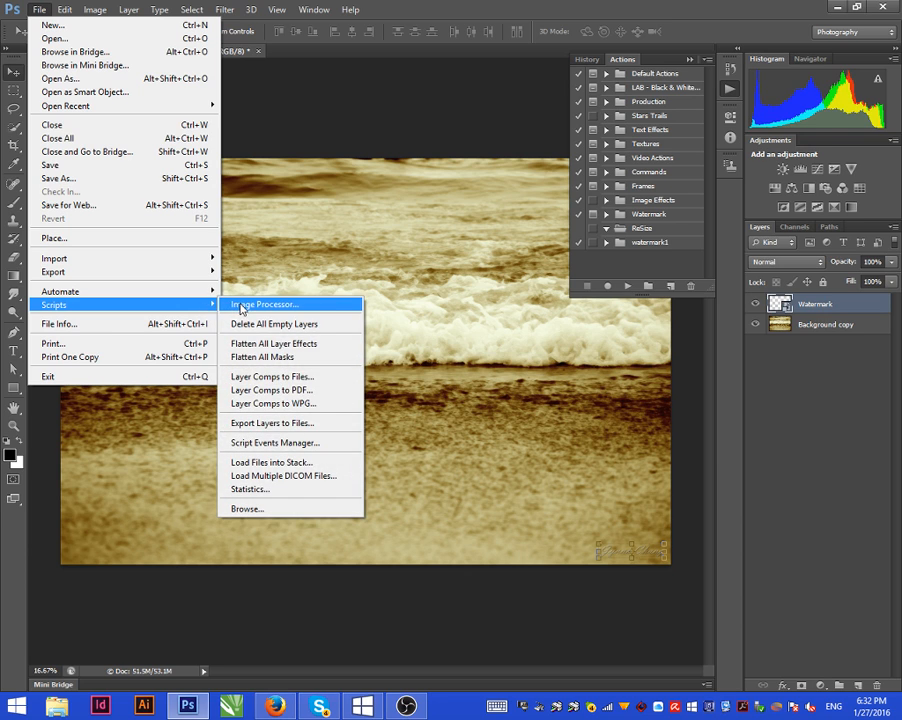
left_click(248, 306)
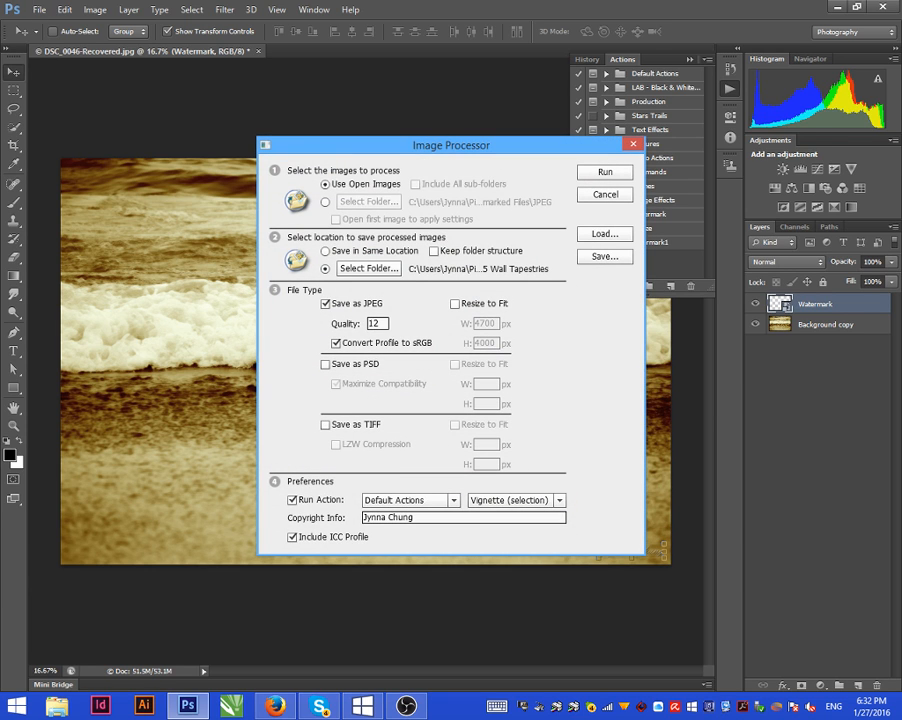
left_click(326, 203)
left_click(388, 202)
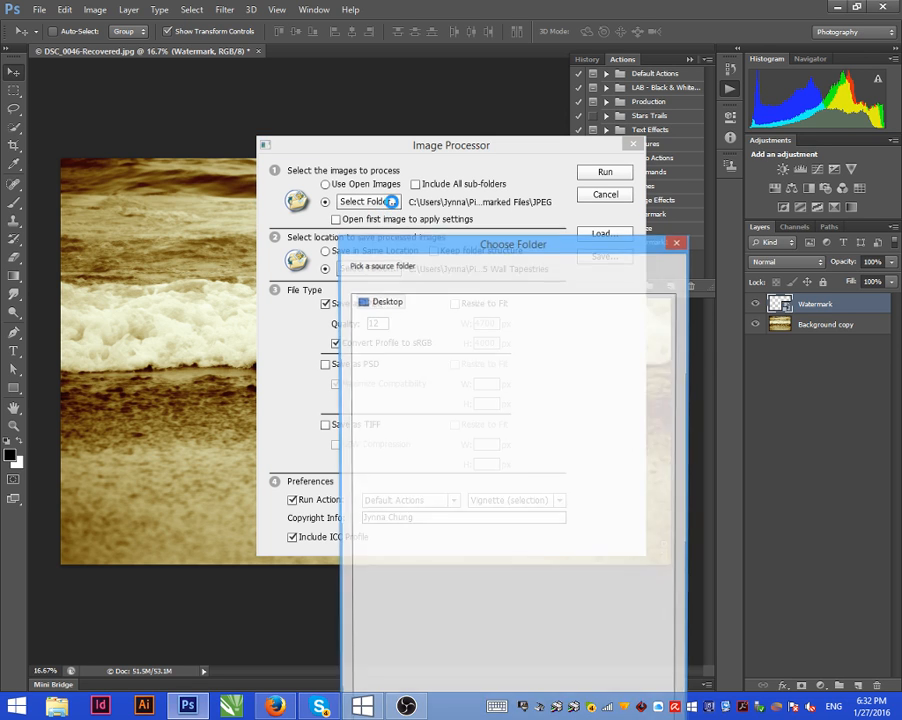
Step: Select New Watermarked as the source folder, inside Pictures > Black and White Collection > 2. Watermarked Files
left_click_drag(540, 247, 542, 63)
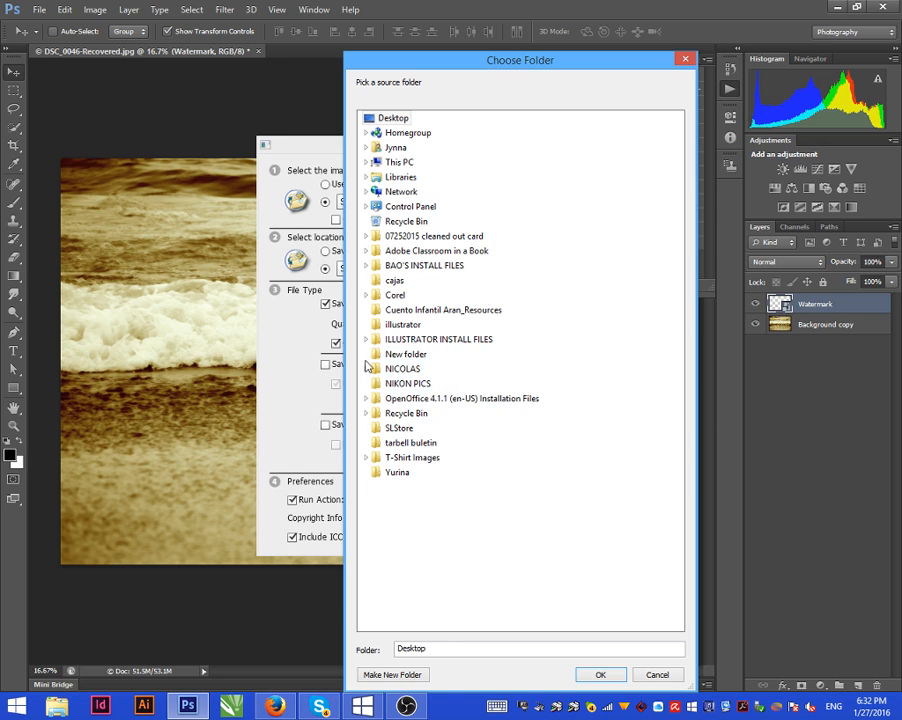
left_click(366, 147)
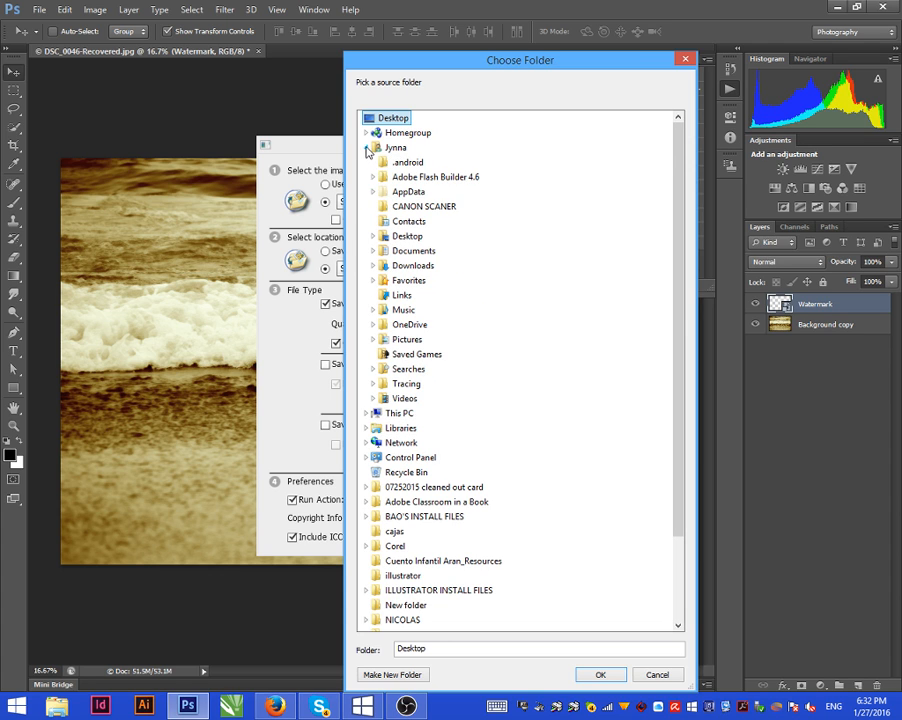
left_click(366, 147)
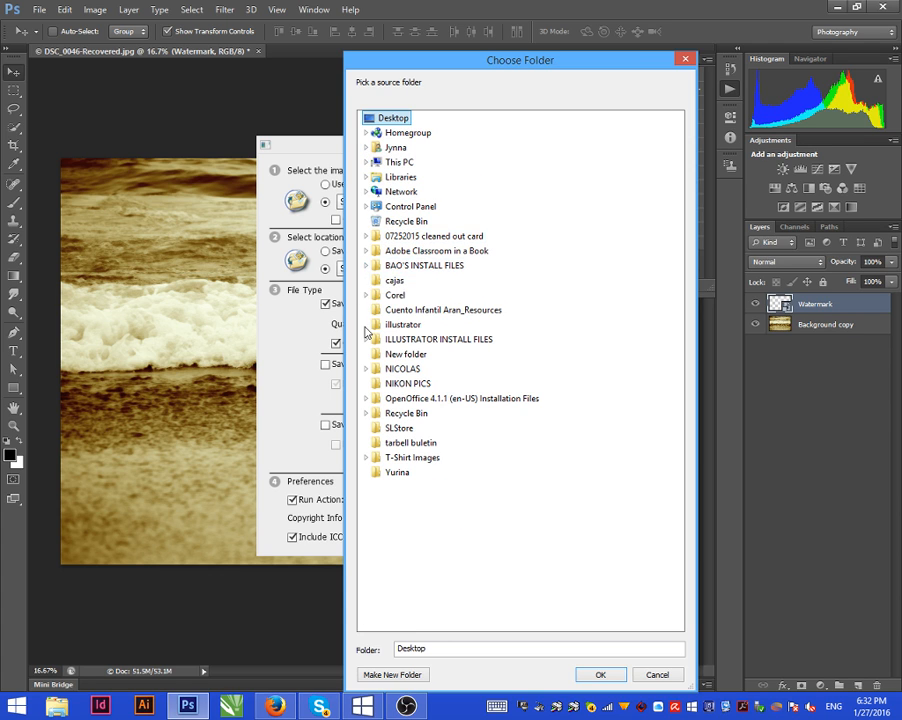
left_click(366, 163)
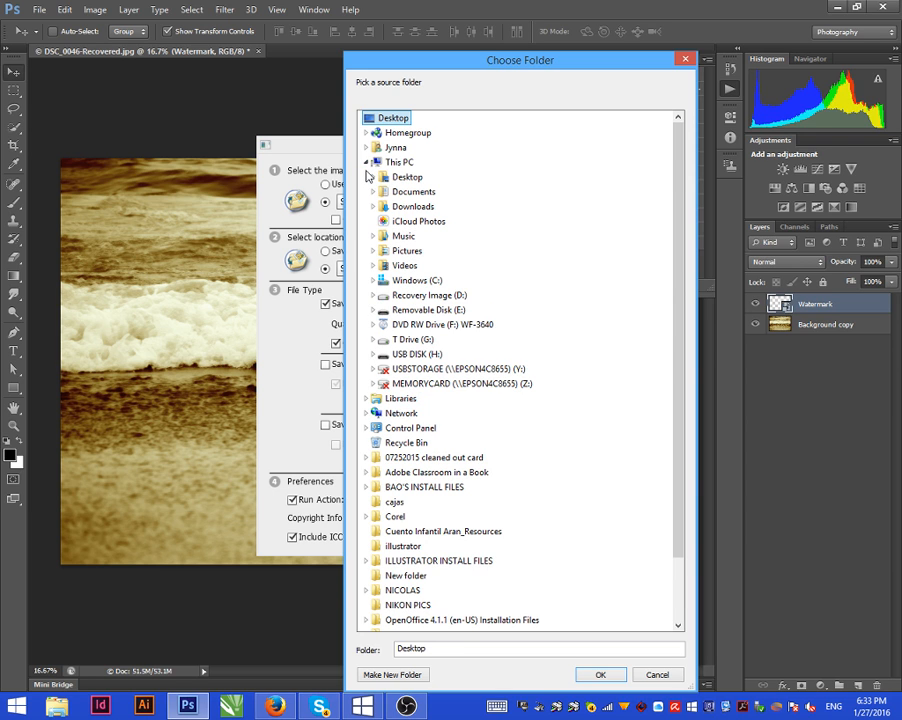
left_click(374, 252)
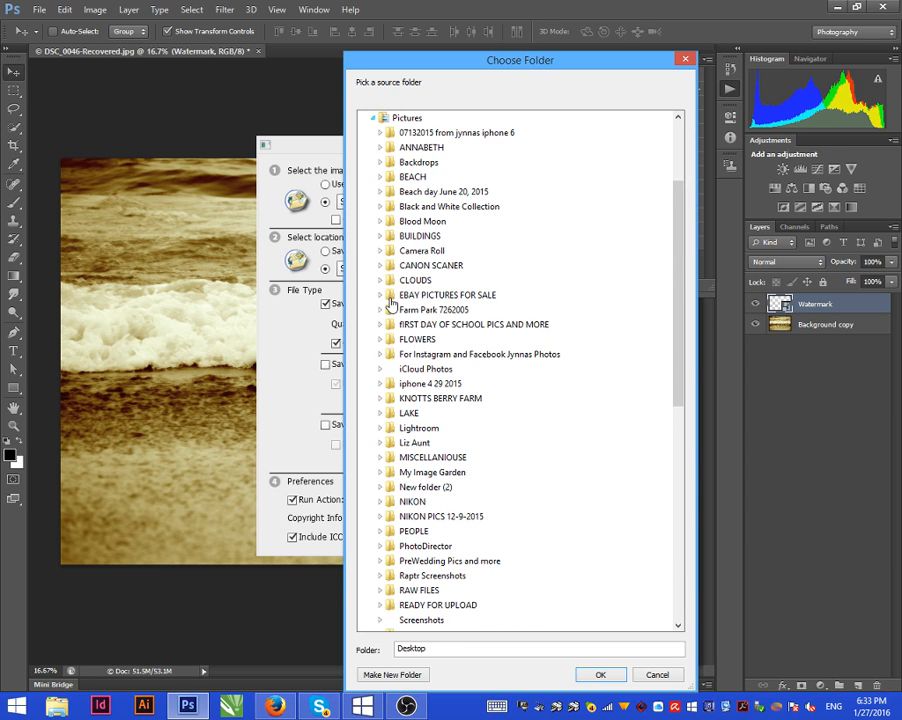
left_click(381, 207)
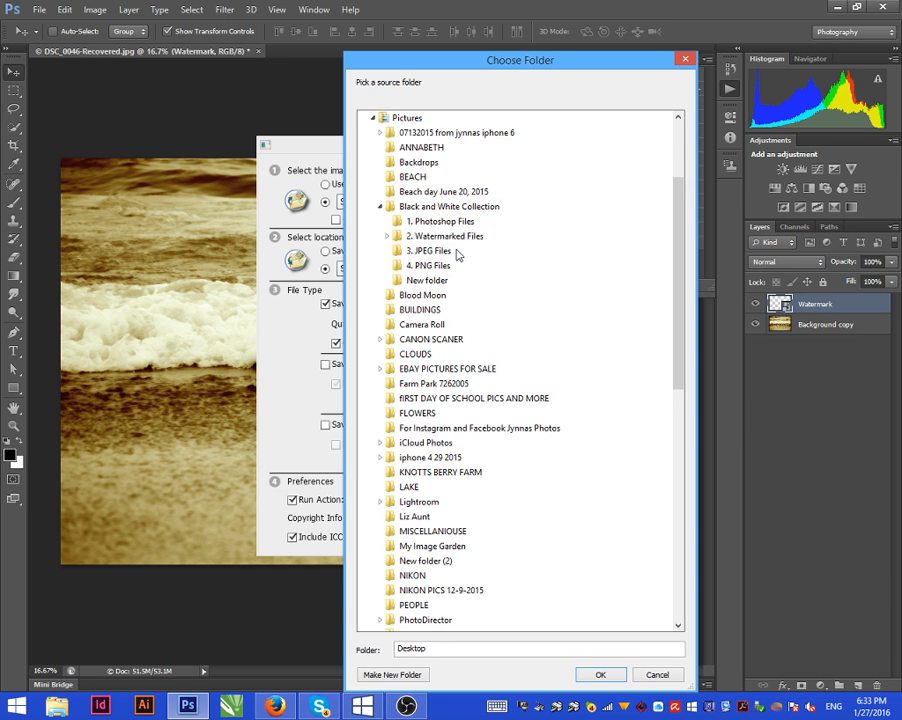
left_click(387, 237)
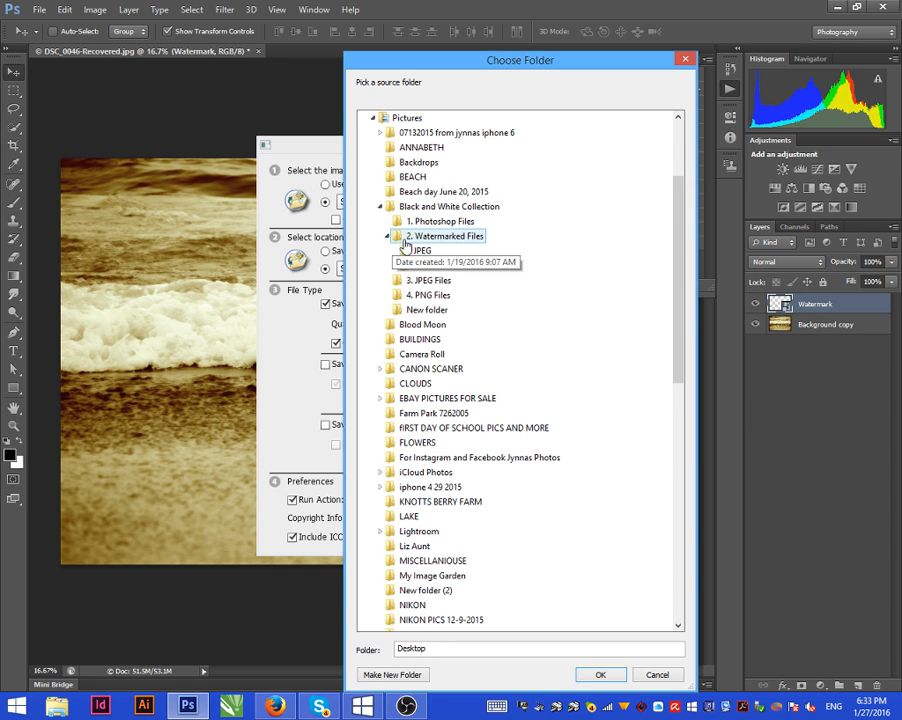
left_click(450, 266)
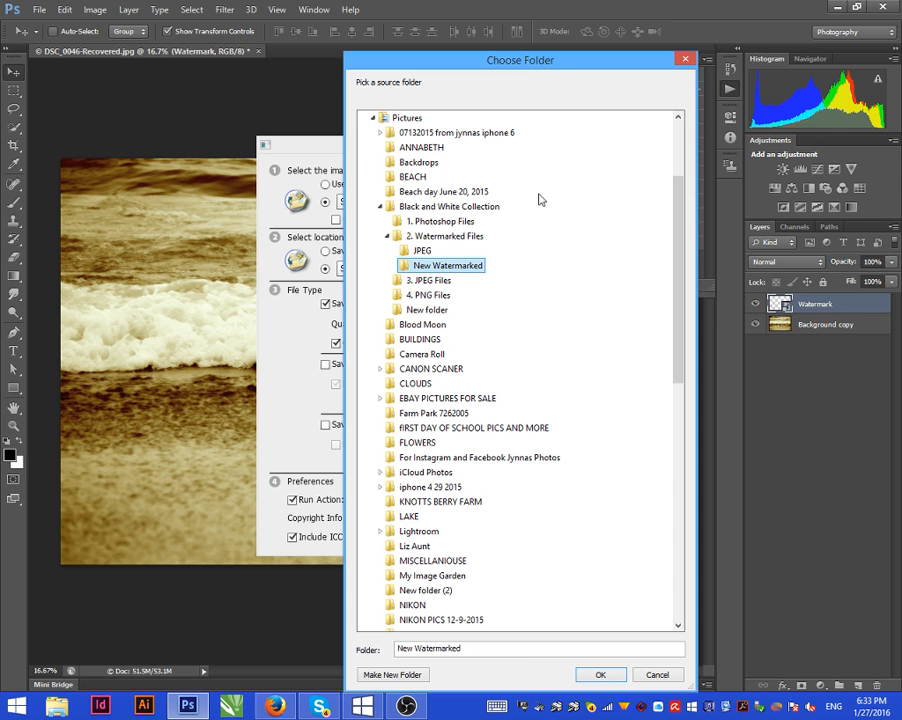
left_click_drag(550, 66, 742, 29)
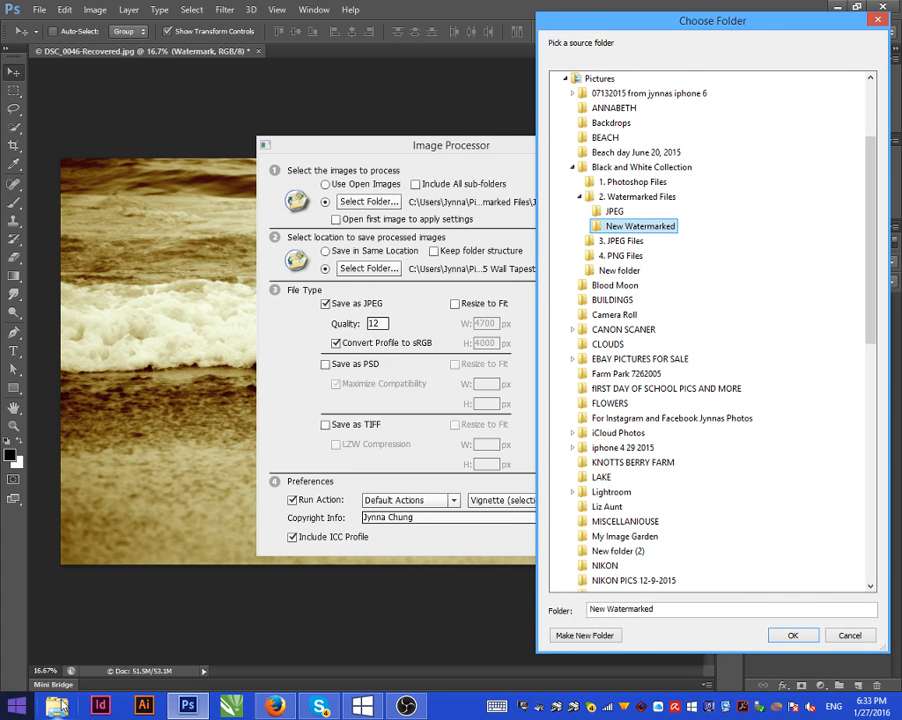
Step: Switch to File Explorer and open the New Watermarked folder in Pictures > Black and White Collection > 2. Watermarked Files
left_click(65, 707)
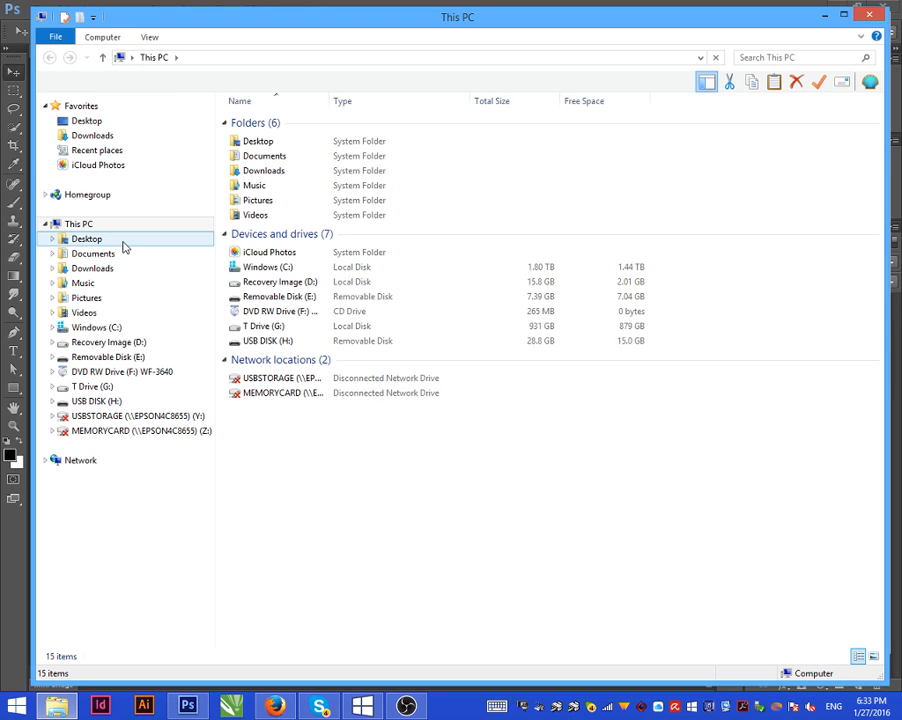
left_click(52, 298)
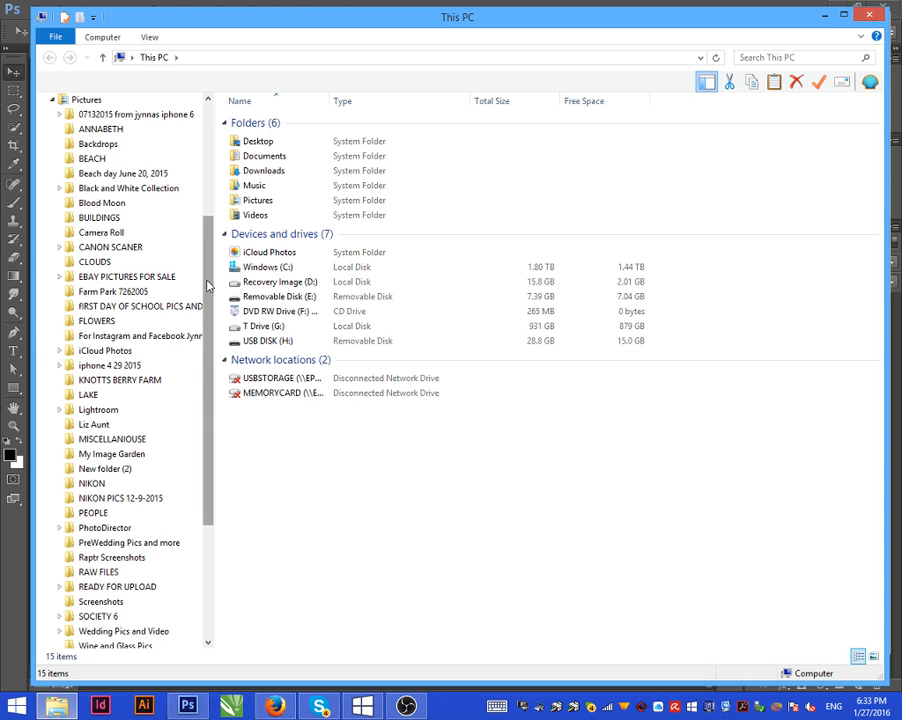
scroll(103, 260, "up", 1)
left_click(58, 247)
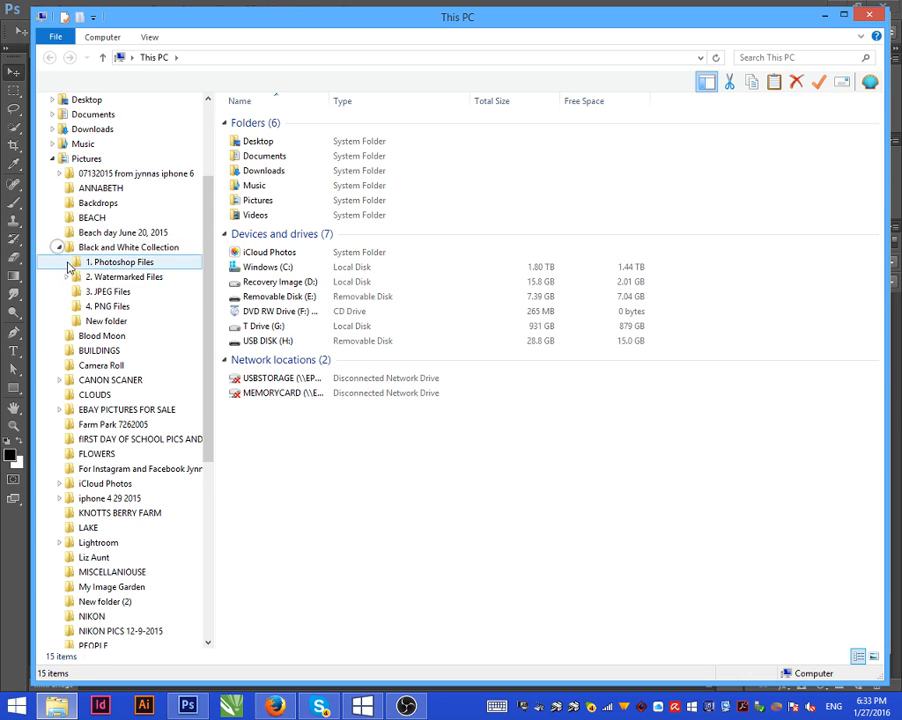
left_click(66, 276)
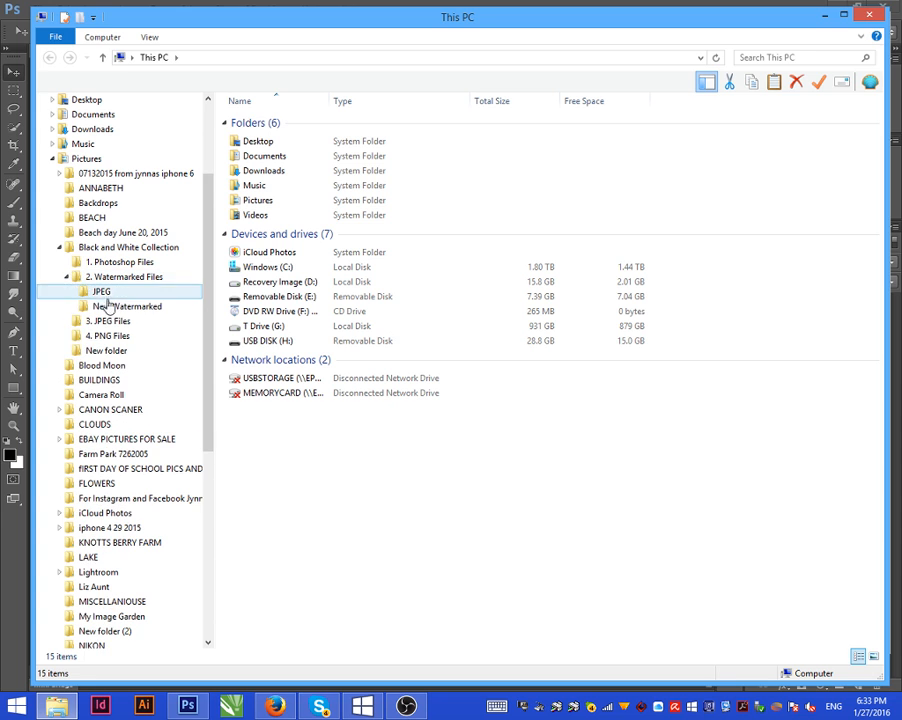
left_click(128, 308)
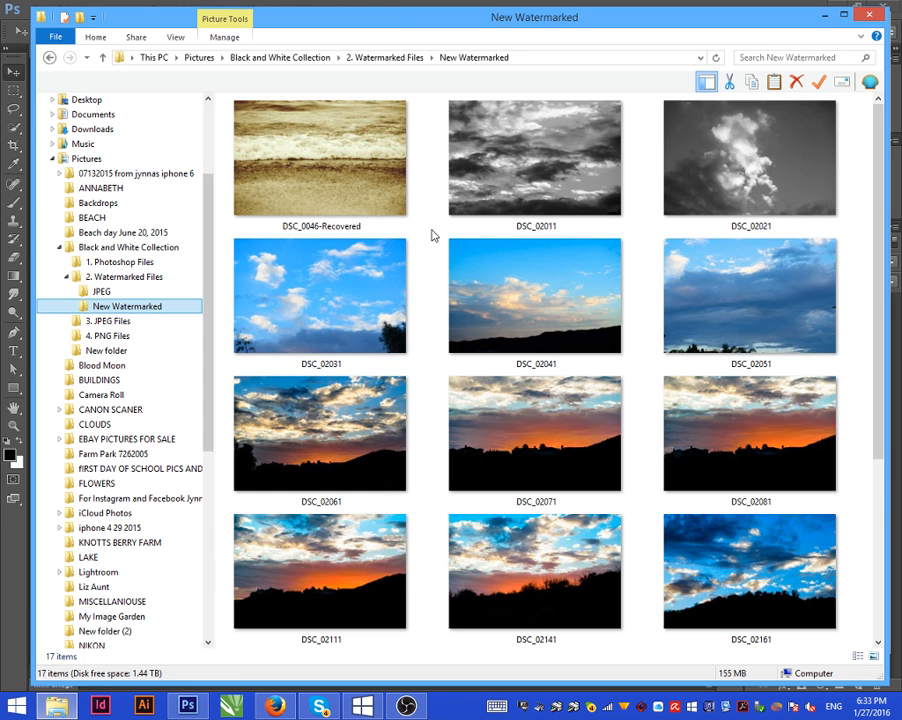
Step: View the source photo DSC_0046-Recovered at full size to check it for a watermark, and close the viewer
left_click(366, 198)
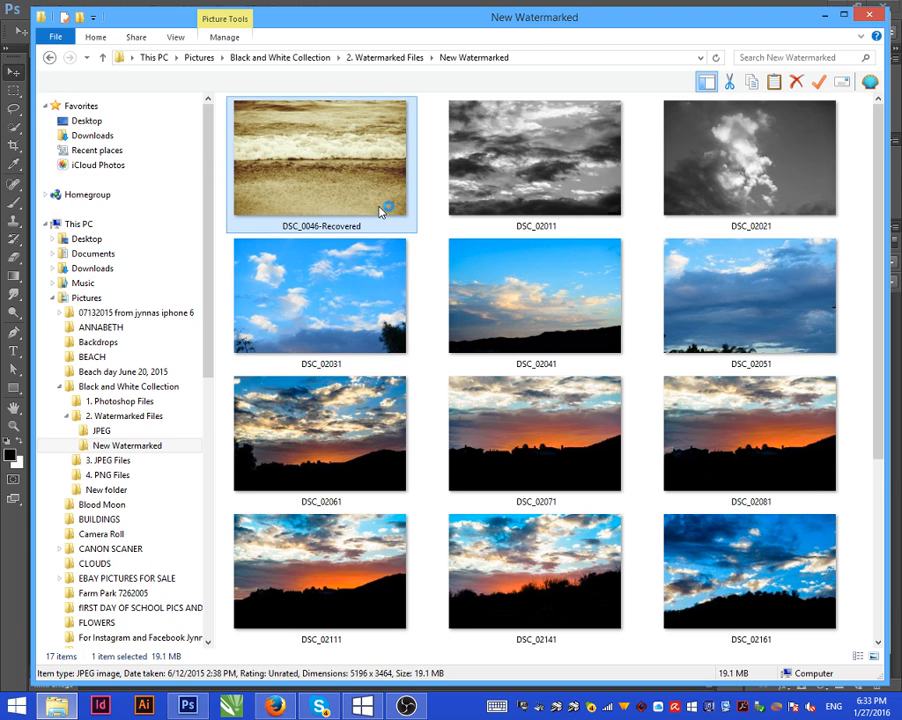
double_click(388, 229)
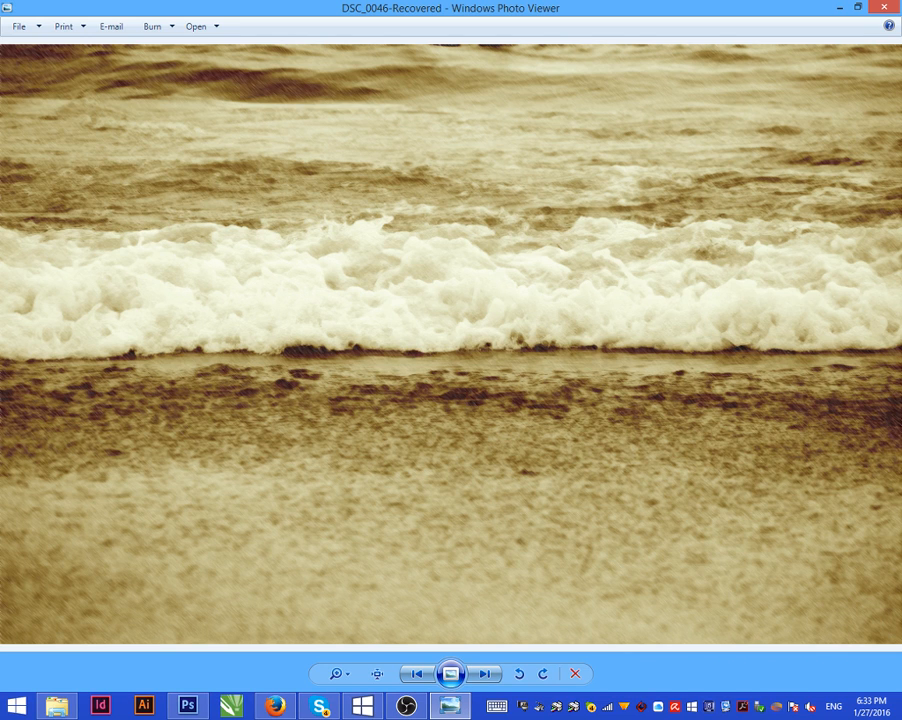
left_click(884, 7)
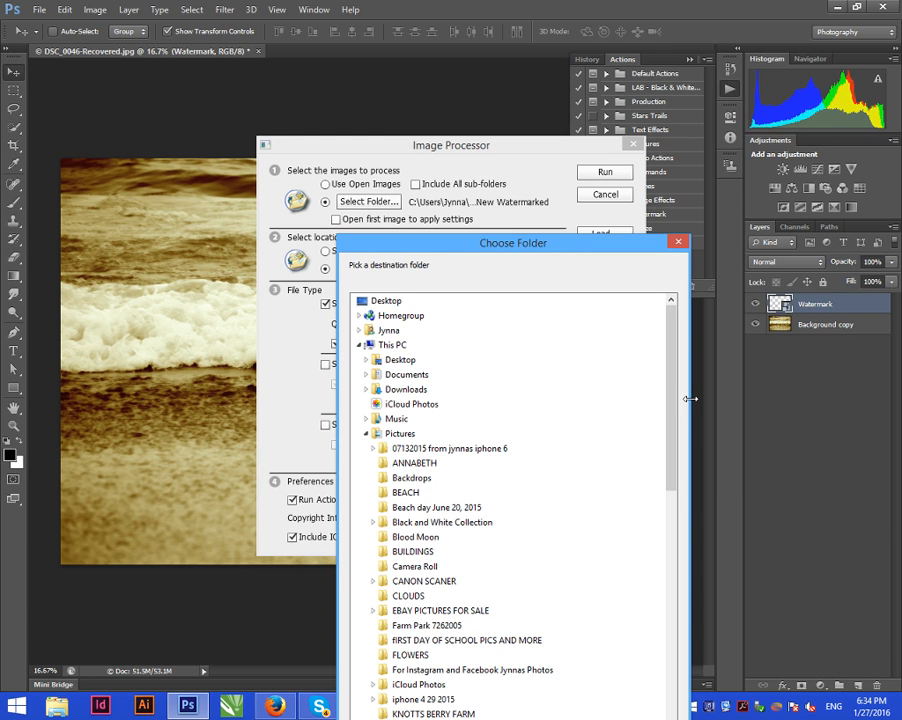
Step: Choose the New Watermarked folder as the destination for the processed images
scroll(590, 340, "down", 2)
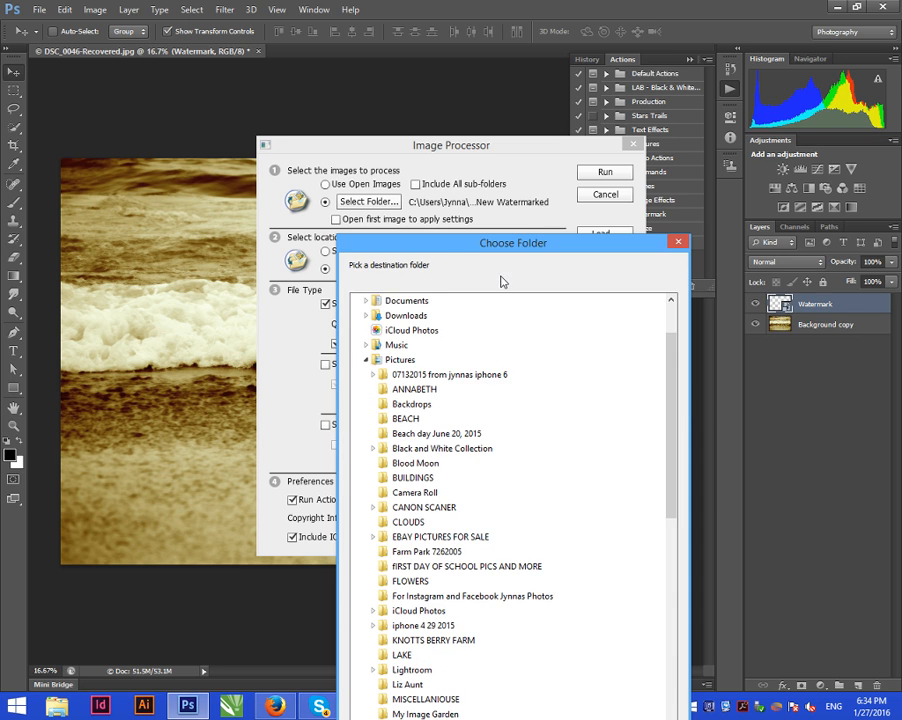
left_click_drag(524, 244, 530, 94)
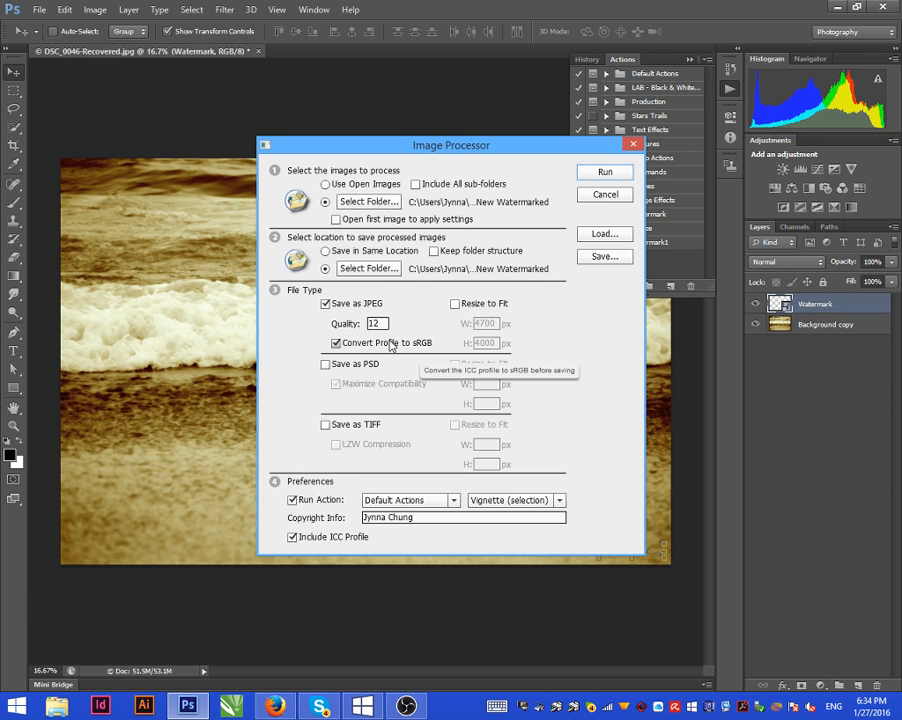
Step: Set Image Processor to run the watermark1 action from the watermark1 set, and start the batch
left_click(453, 500)
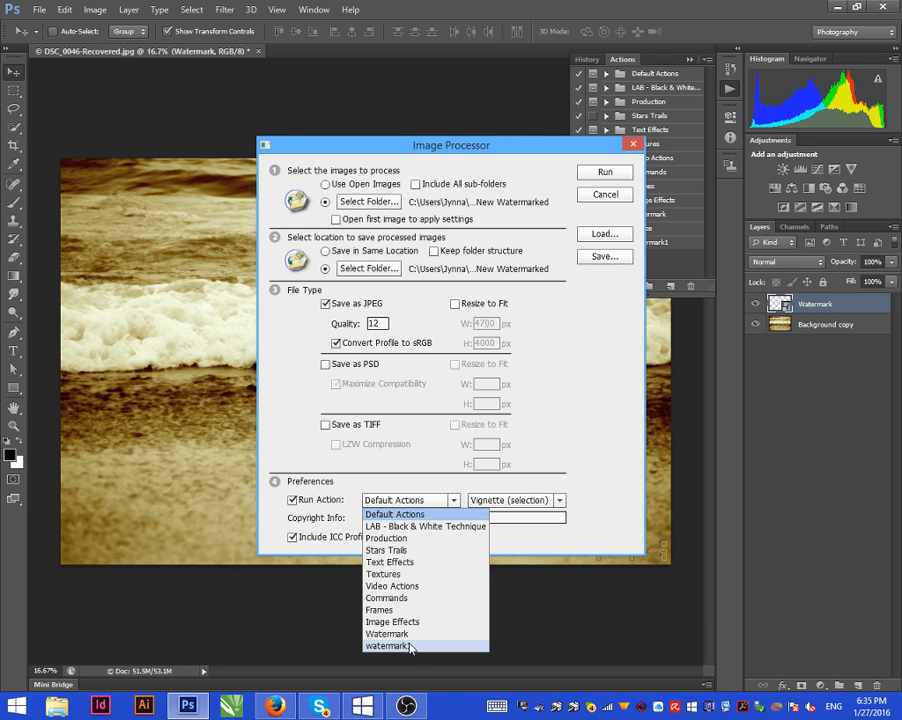
left_click(410, 647)
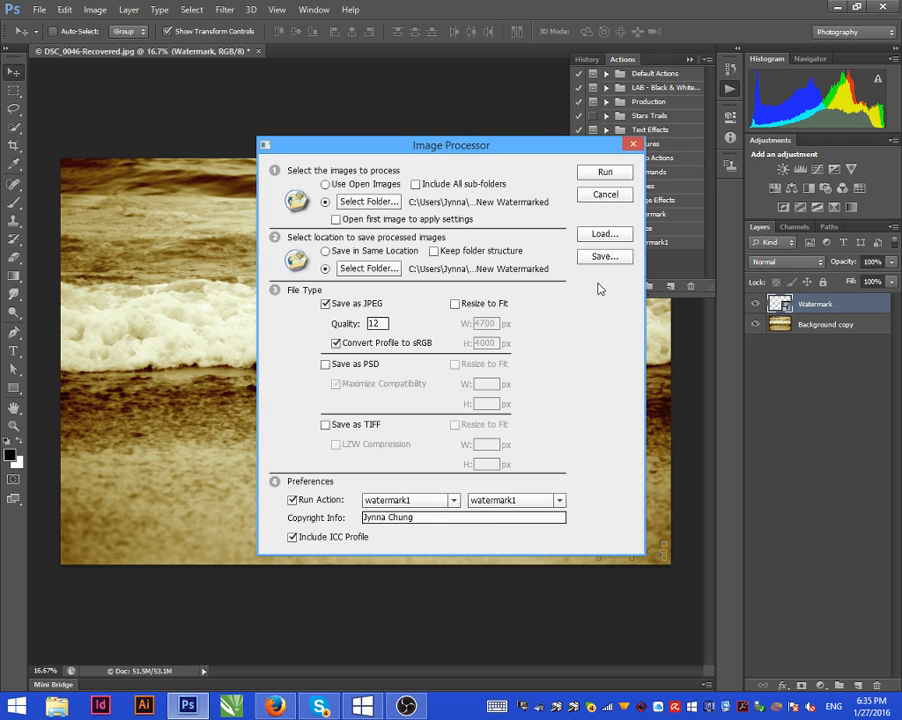
left_click(608, 174)
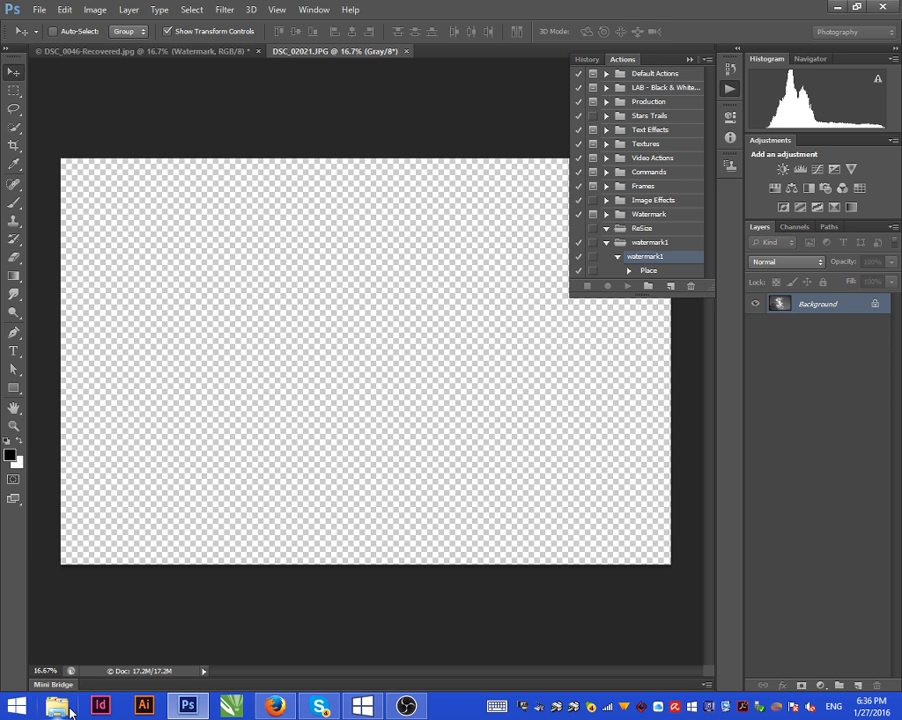
Step: Switch to File Explorer and open the JPEG output subfolder inside 2. Watermarked Files > New Watermarked
left_click(70, 712)
left_click(200, 297)
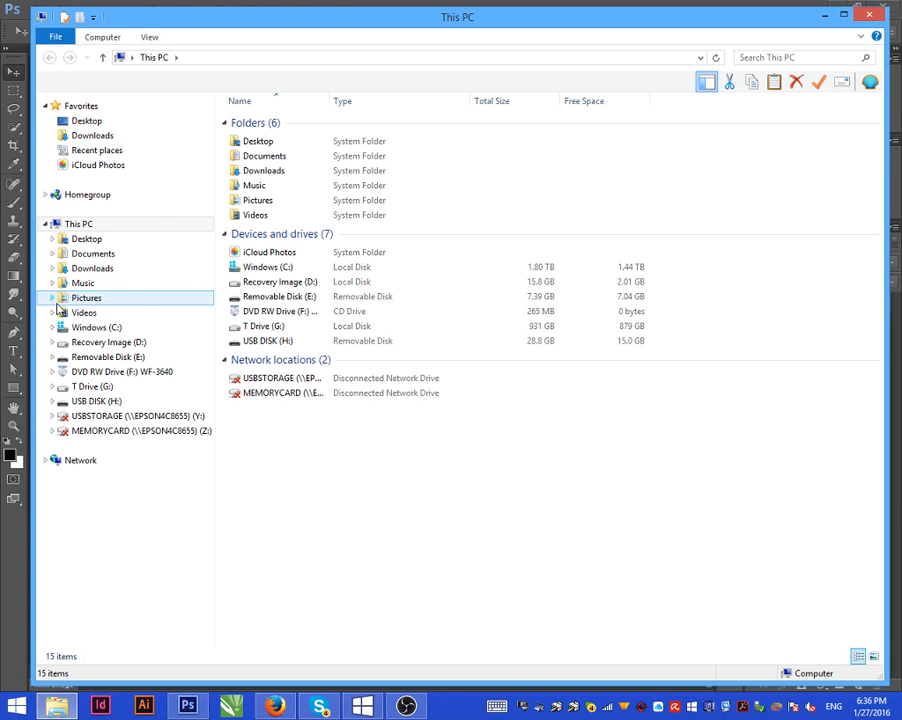
left_click(52, 298)
left_click(66, 217)
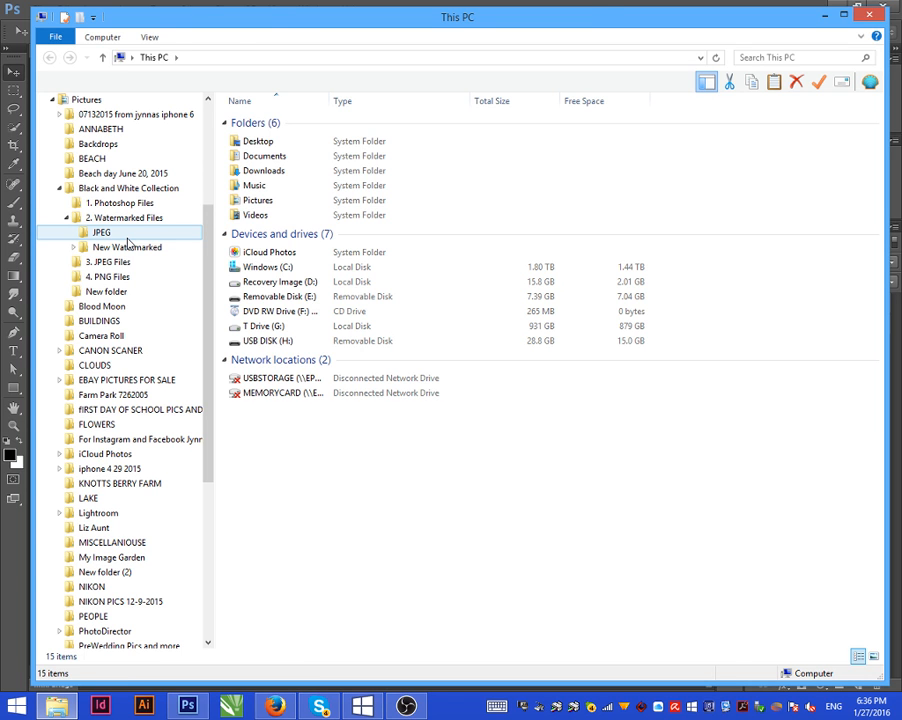
left_click(127, 246)
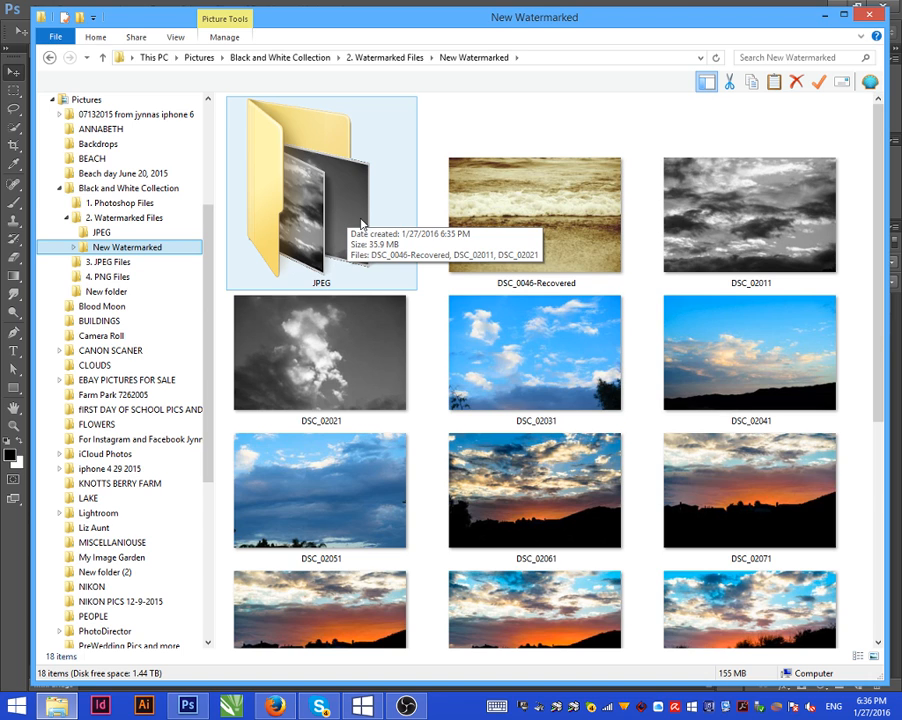
left_click(362, 255)
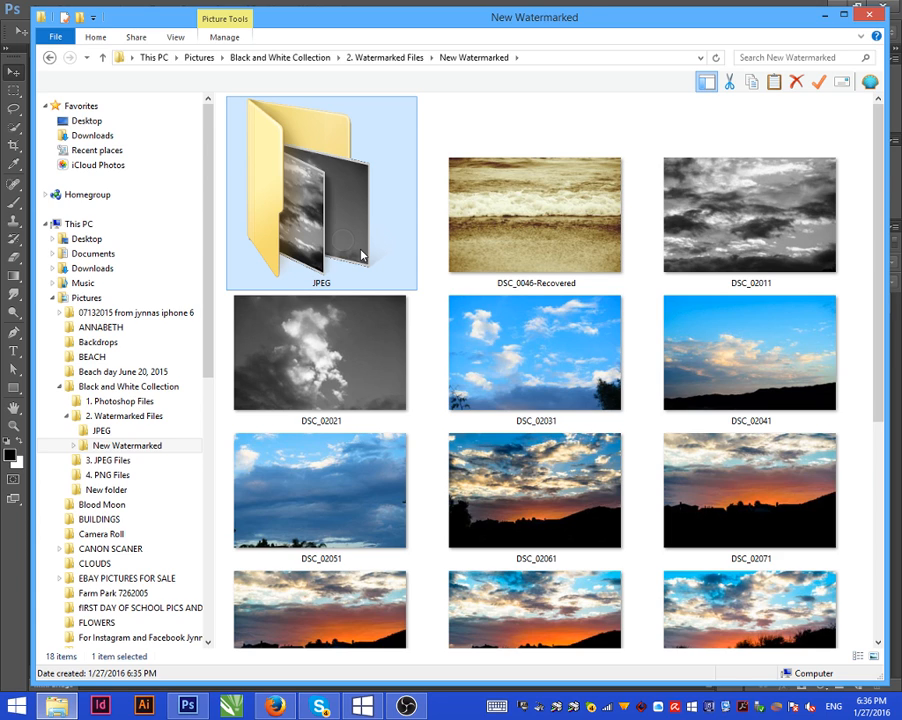
double_click(362, 255)
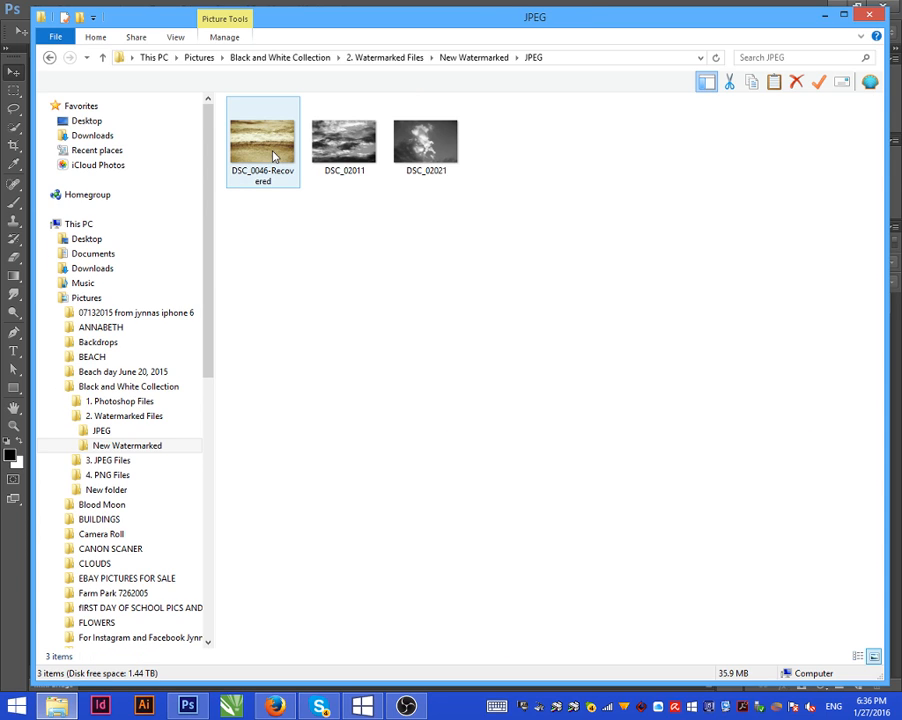
Step: Inspect the watermark on the processed photos DSC_0046-Recovered, DSC_02011 and DSC_02021 at full size
double_click(265, 148)
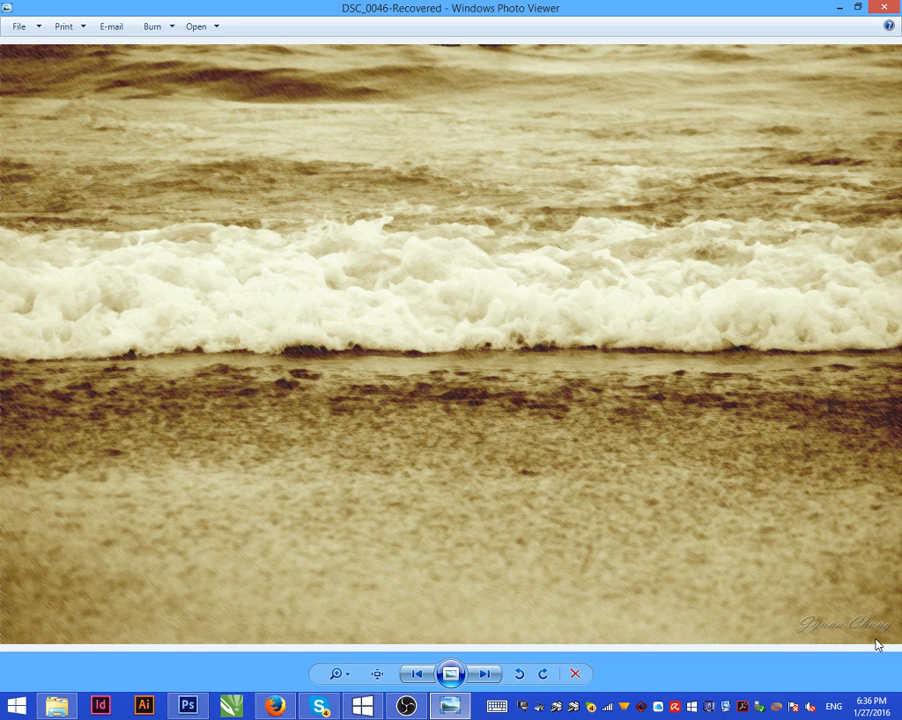
left_click(484, 673)
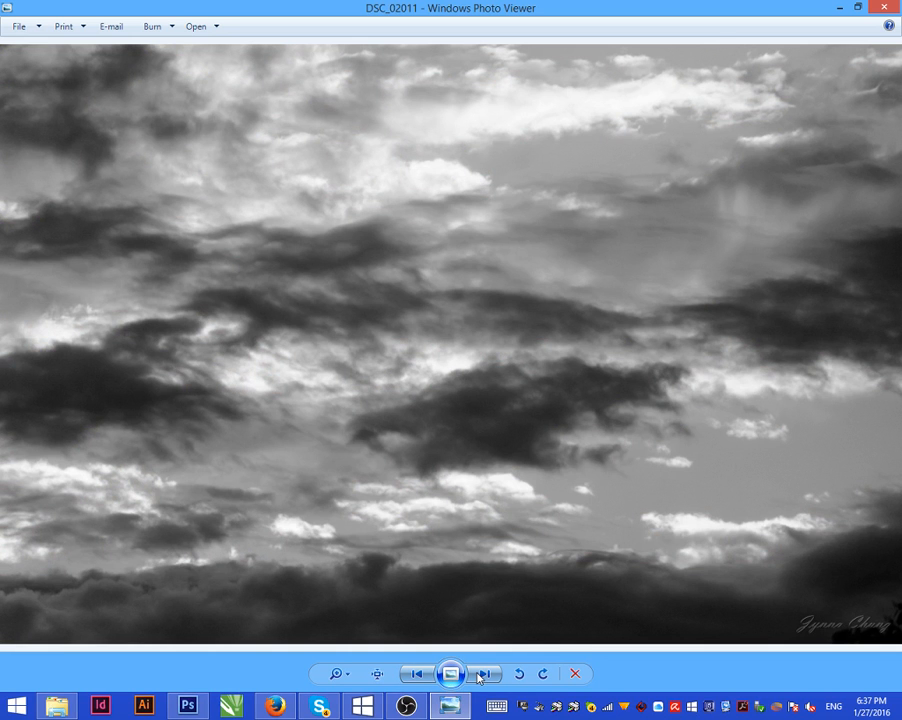
left_click(484, 675)
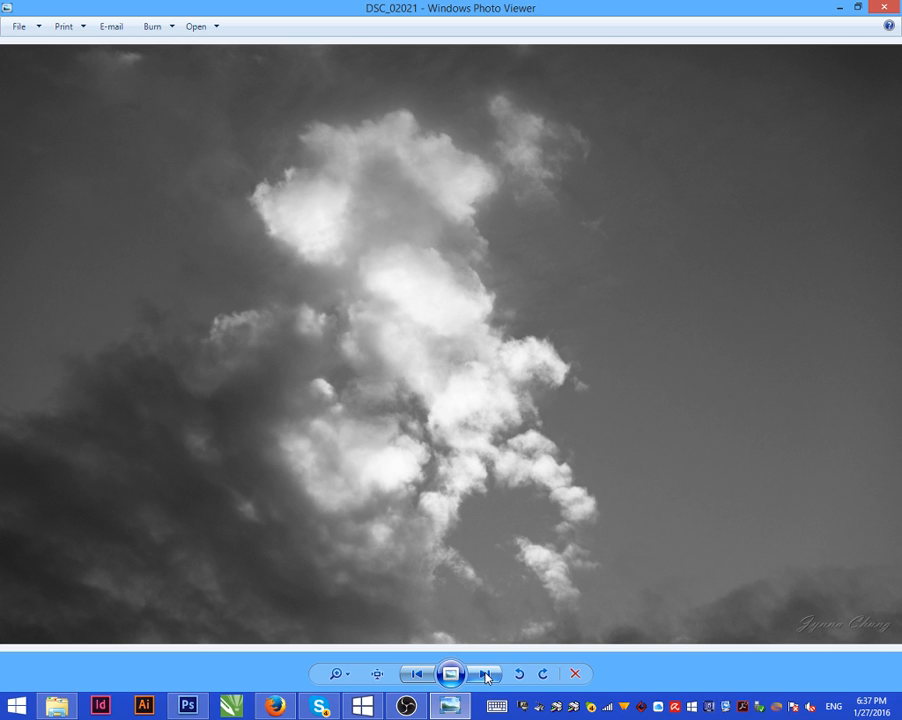